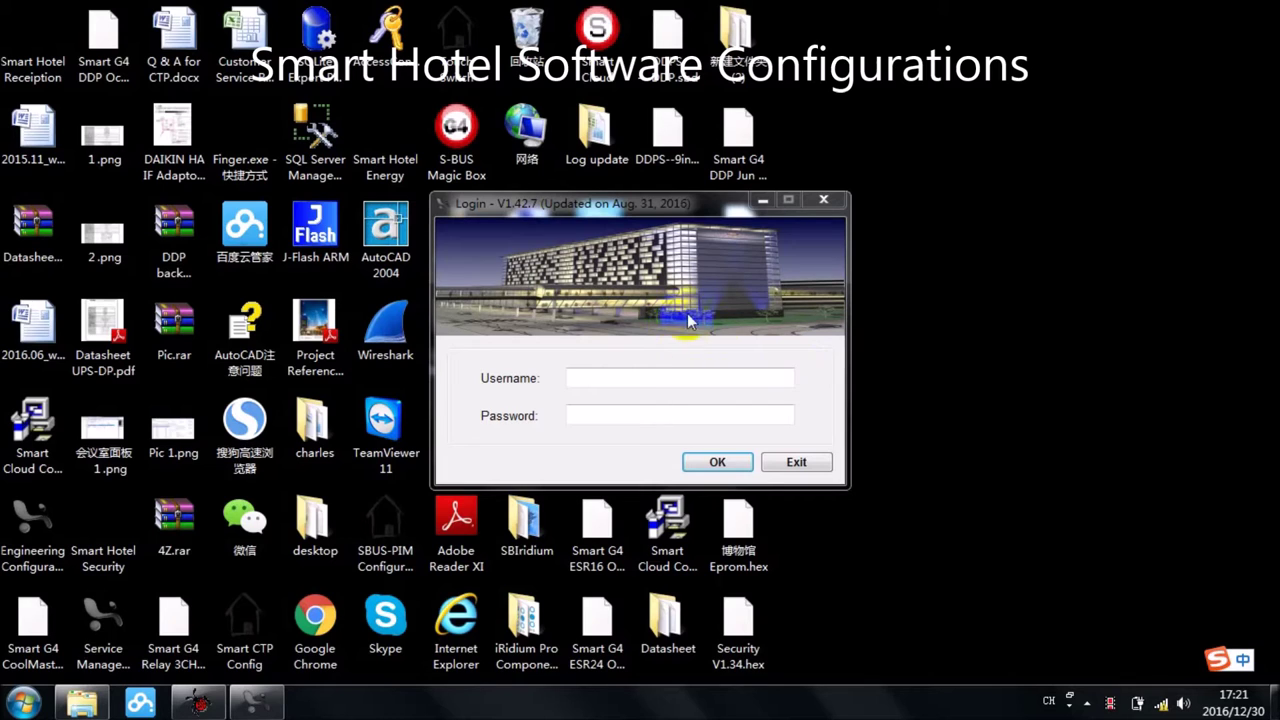
# Step: Log in and review the Floor Definition tab, ground through seventh floor, then close and restore the window
pyautogui.moveTo(702, 204)
pyautogui.mouseDown()
pyautogui.moveTo(705, 184)
pyautogui.moveTo(707, 199)
pyautogui.mouseUp()
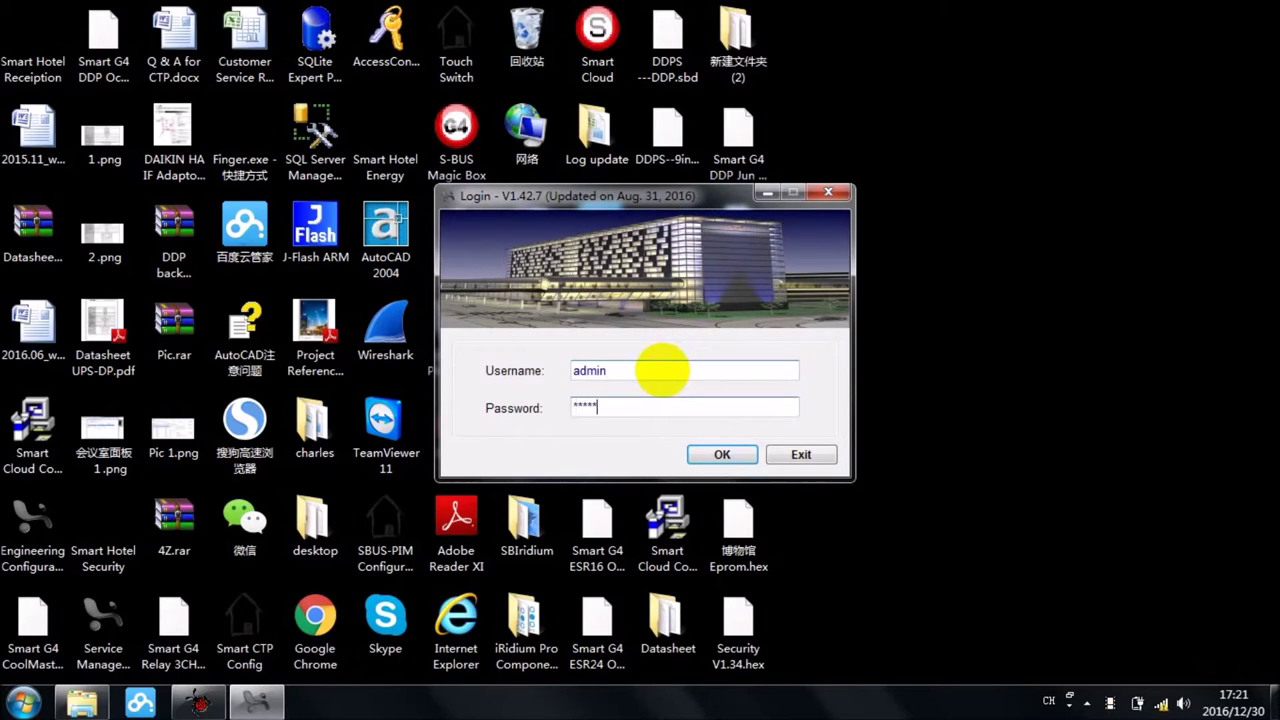
pyautogui.press('Return')
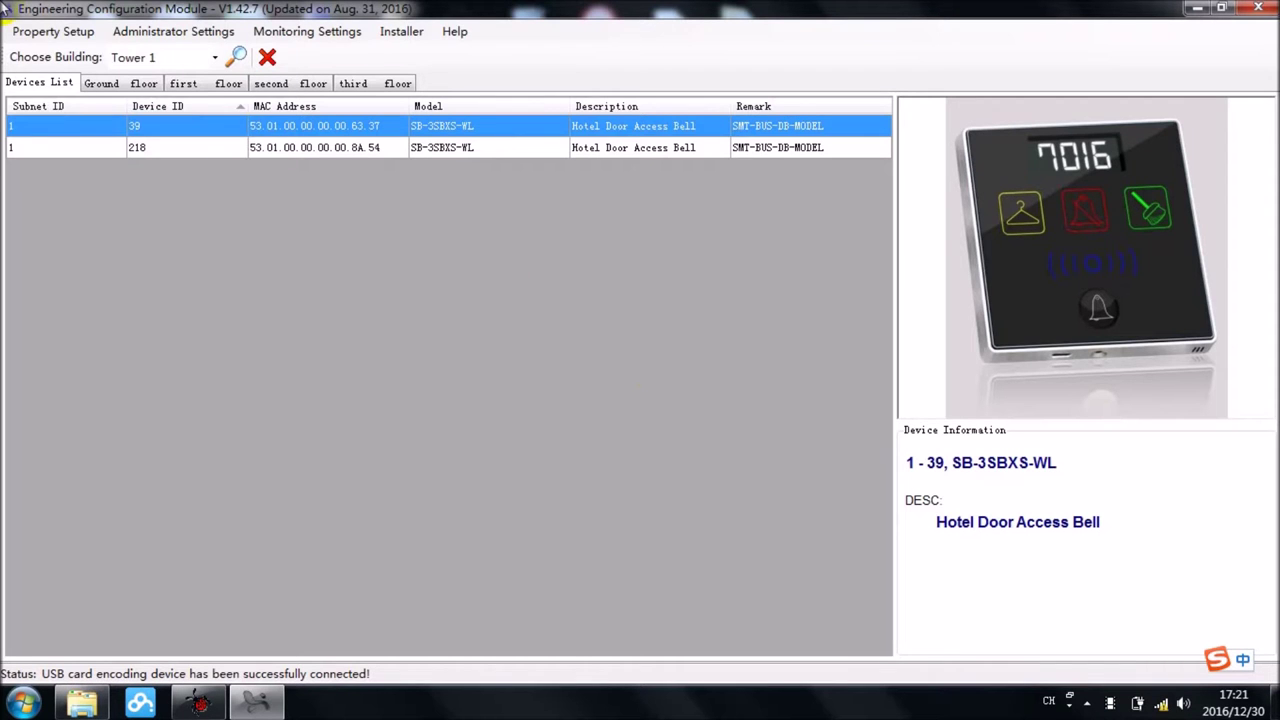
pyautogui.click(30, 33)
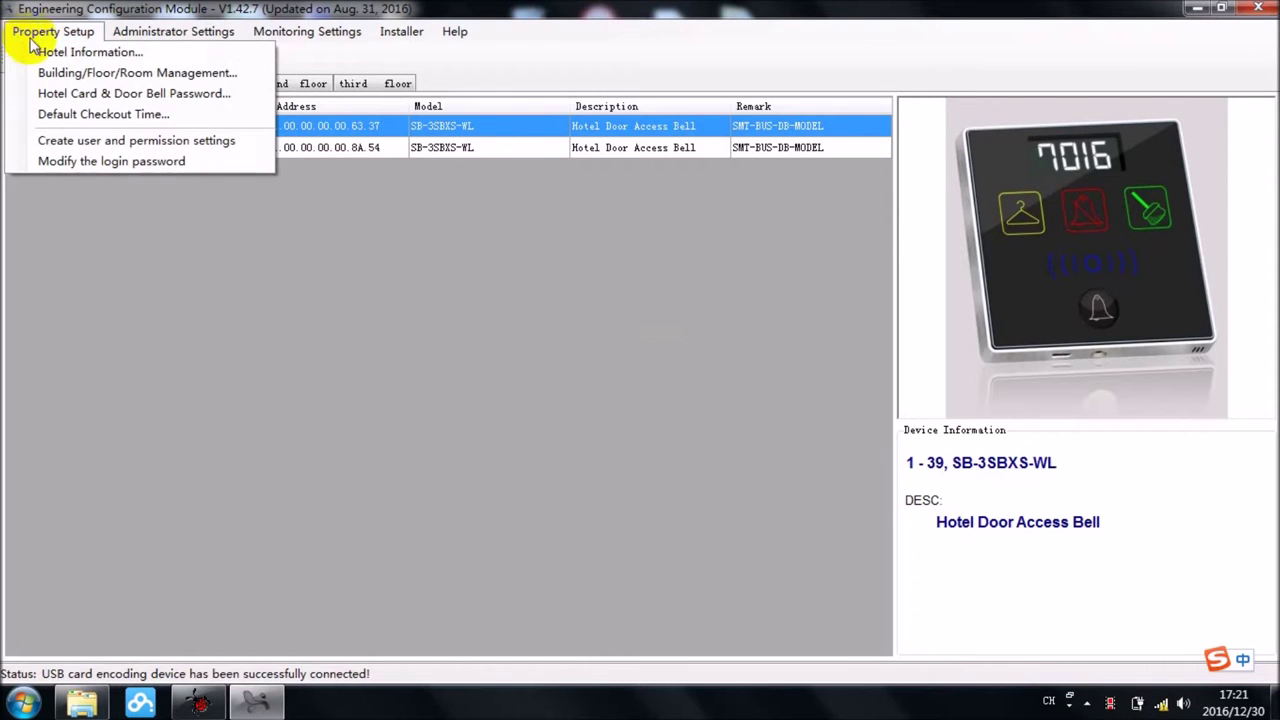
pyautogui.click(80, 72)
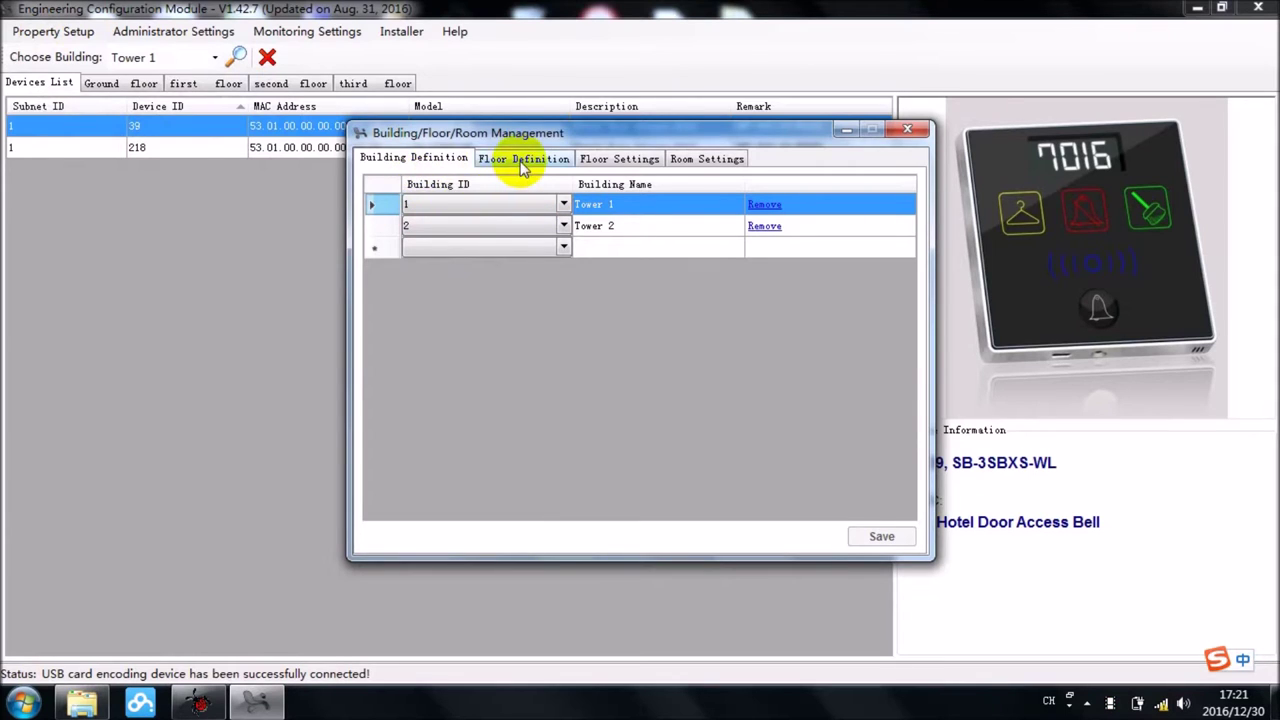
pyautogui.click(520, 159)
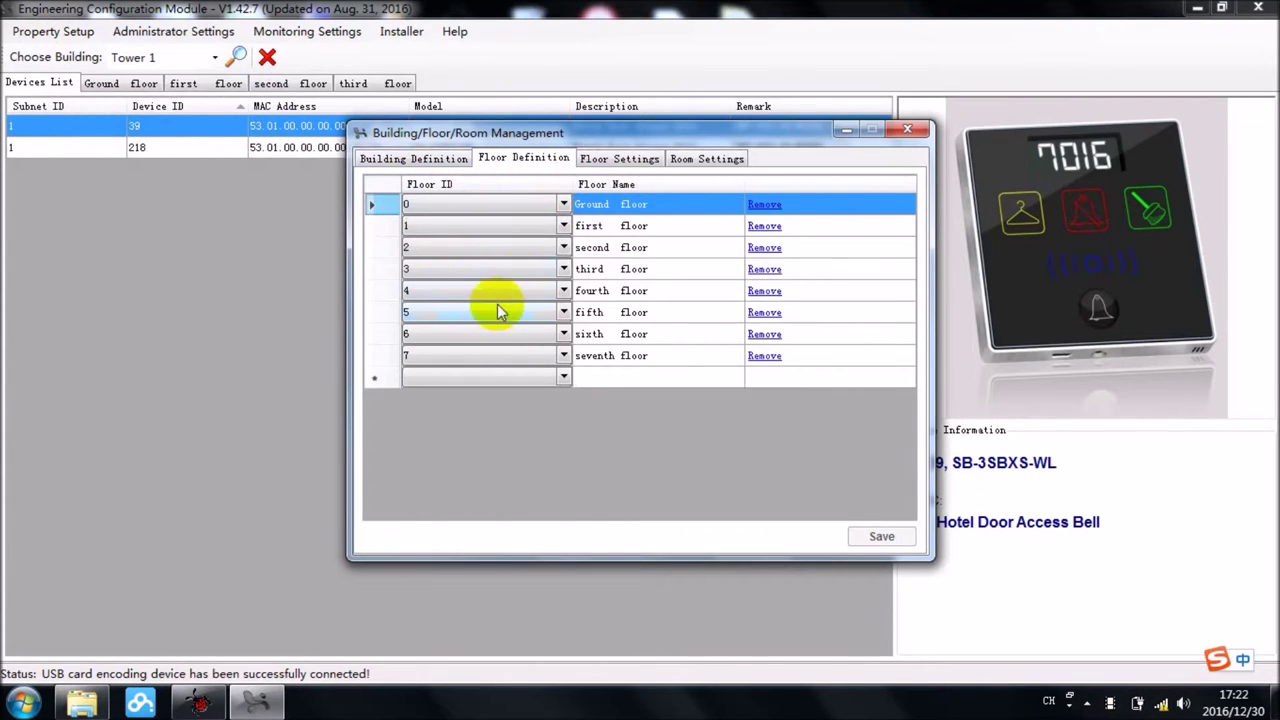
pyautogui.click(908, 131)
pyautogui.click(1221, 8)
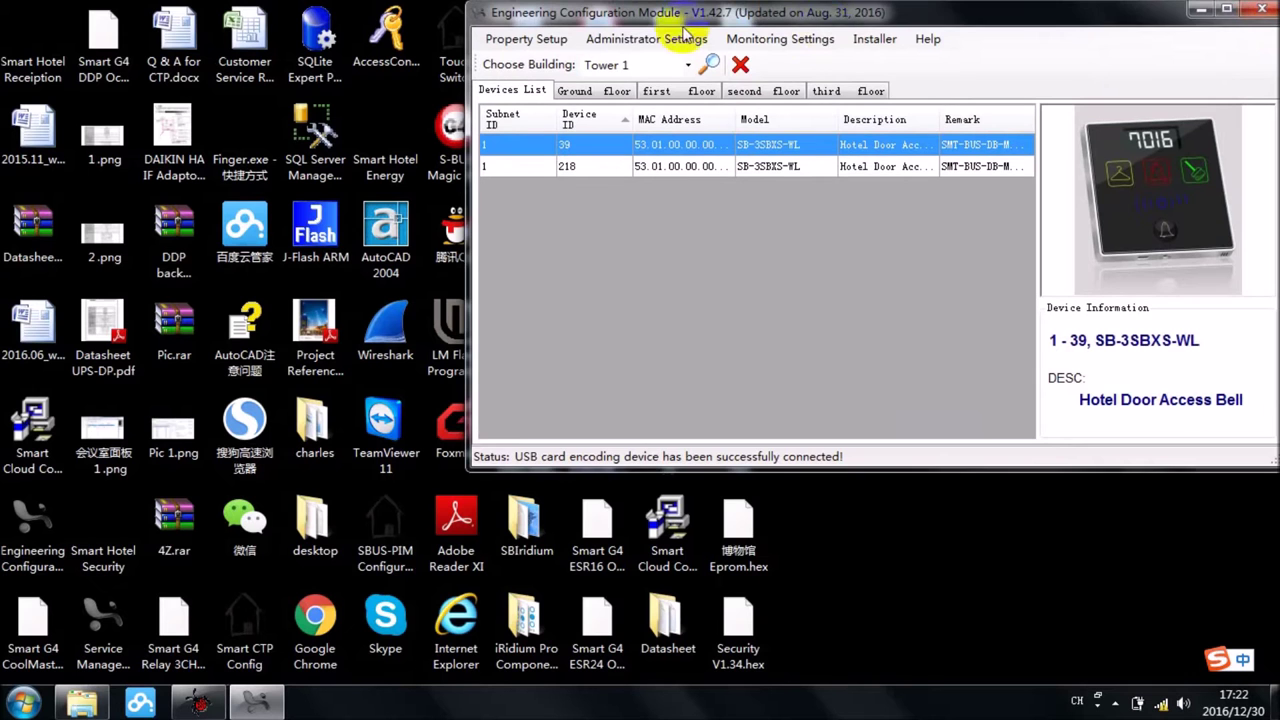
# Step: Close Engineering Configuration and accept the Smart Hotel Reception database server settings
pyautogui.moveTo(1000, 15); pyautogui.dragTo(800, 55)
pyautogui.click(1063, 50)
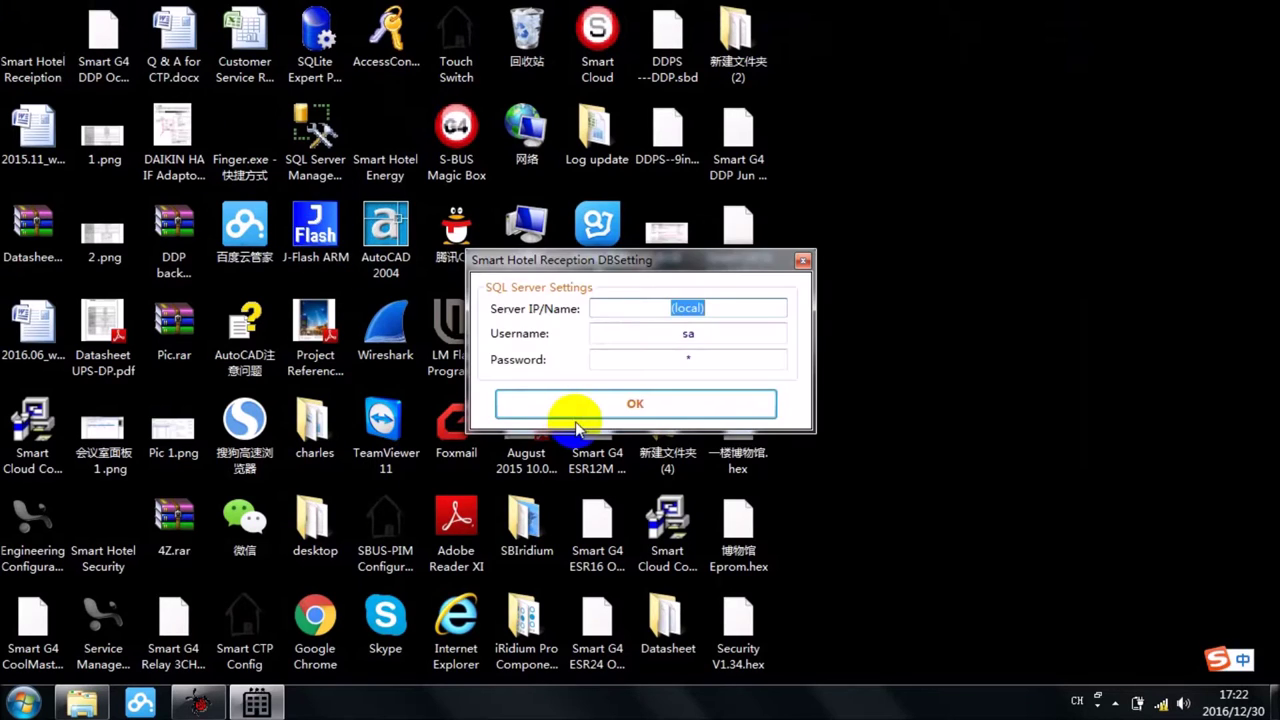
pyautogui.click(571, 409)
# Step: Log in to Smart Hotel Reception as admin and start a new guest check-in
pyautogui.write('ad')
pyautogui.press('shift')
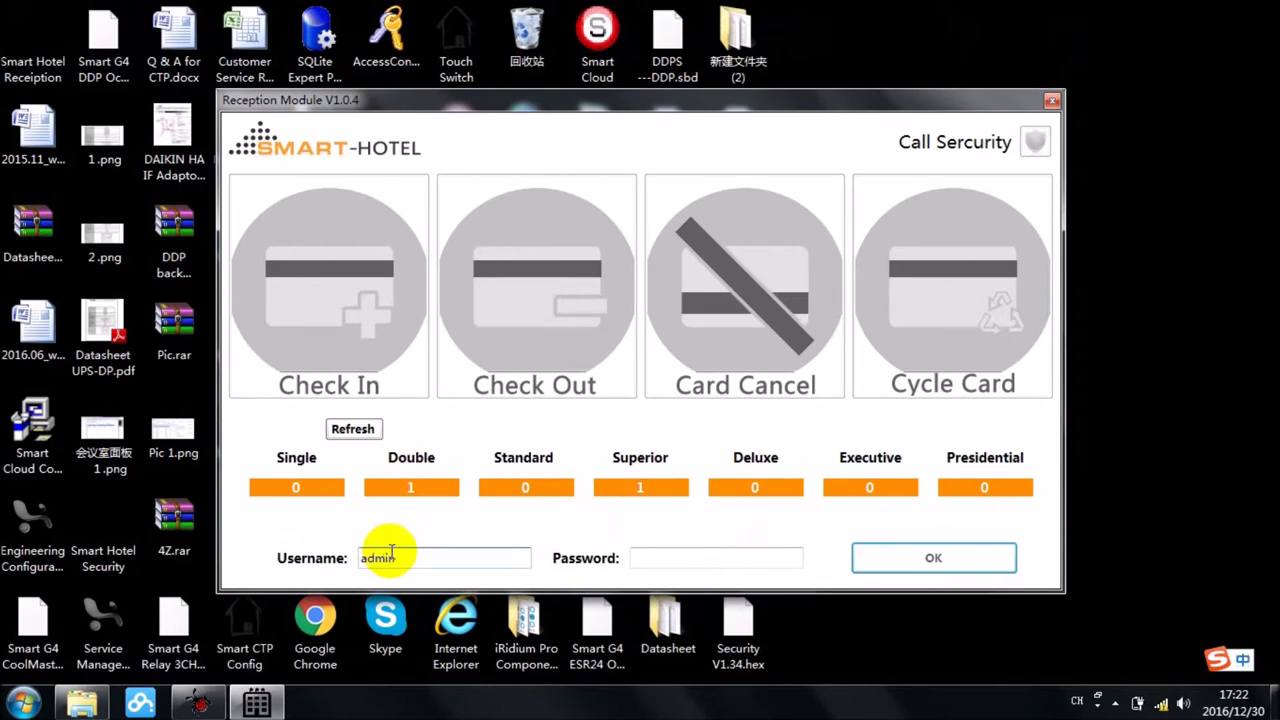
pyautogui.press('Return')
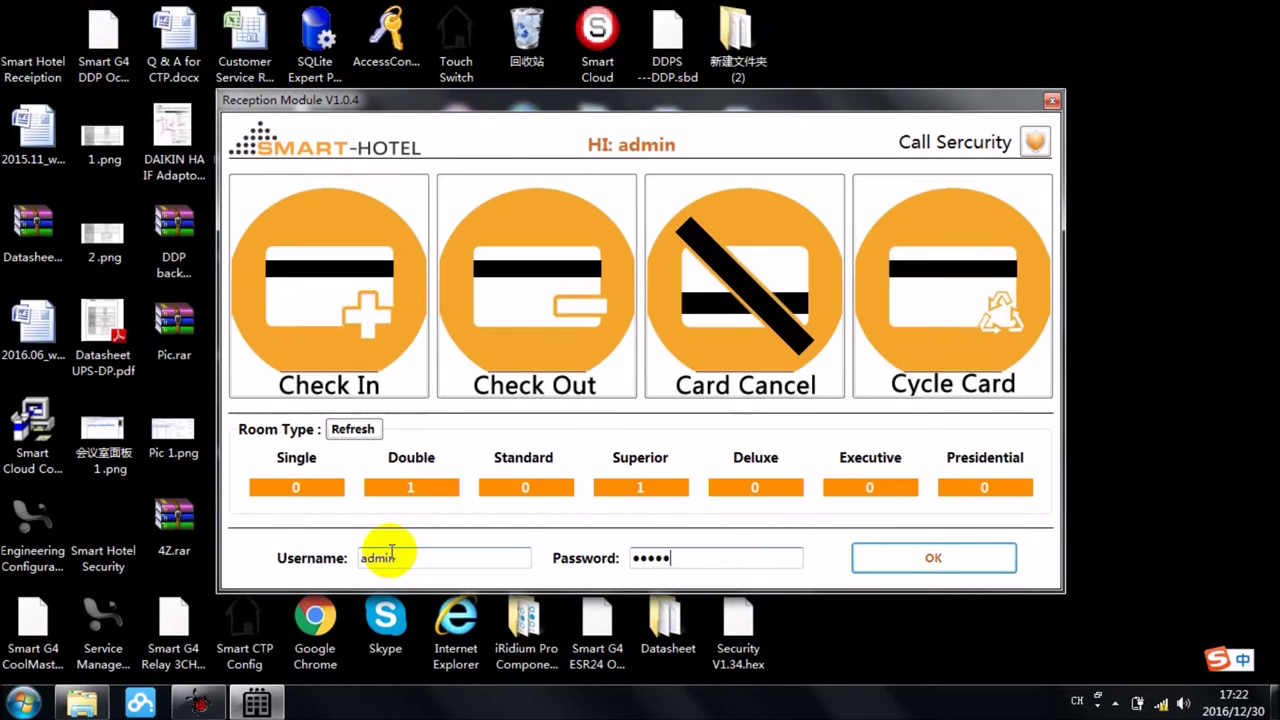
pyautogui.click(322, 238)
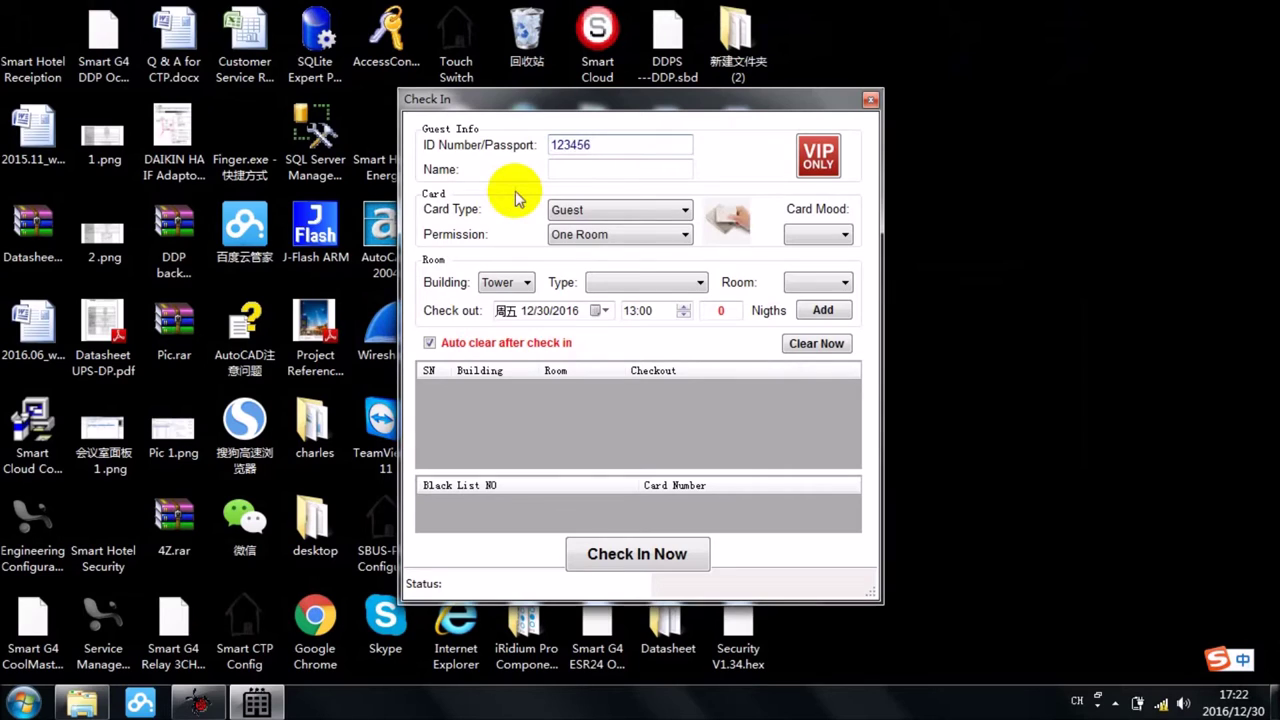
# Step: Enter the guest's name and set the card mood to 1
pyautogui.click(610, 169)
pyautogui.write('A')
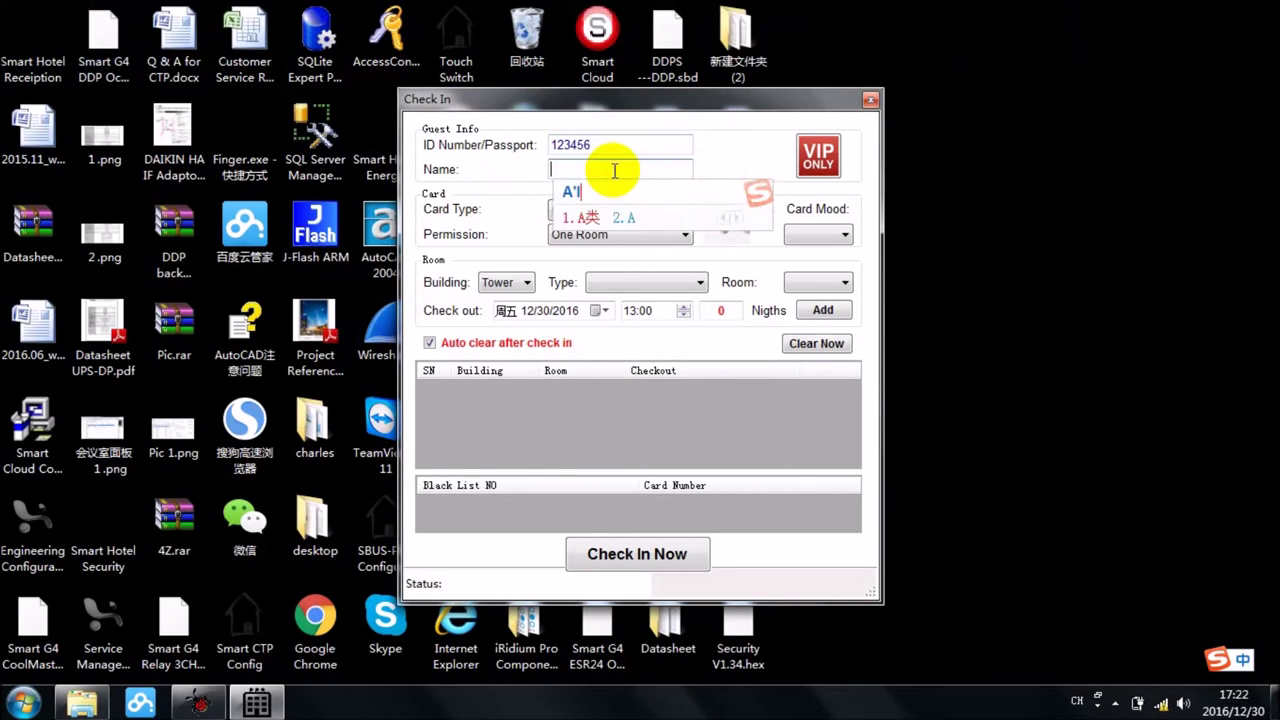
pyautogui.press('shift')
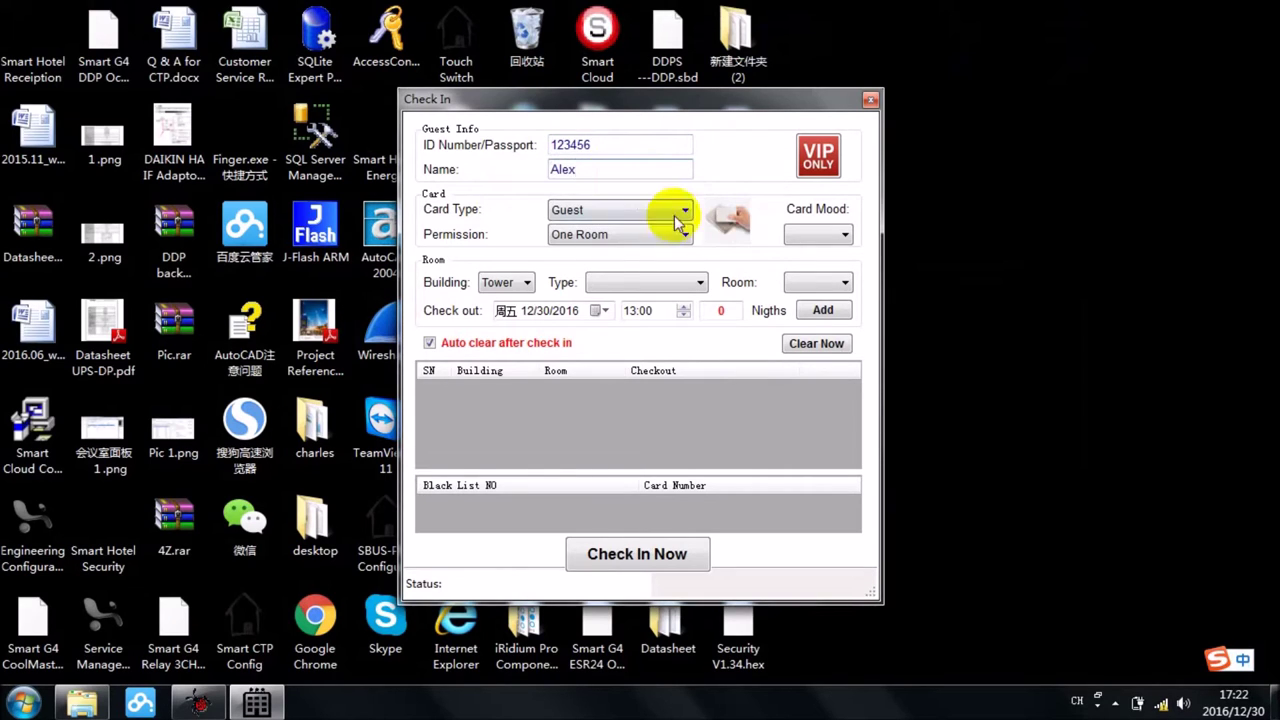
pyautogui.click(833, 233)
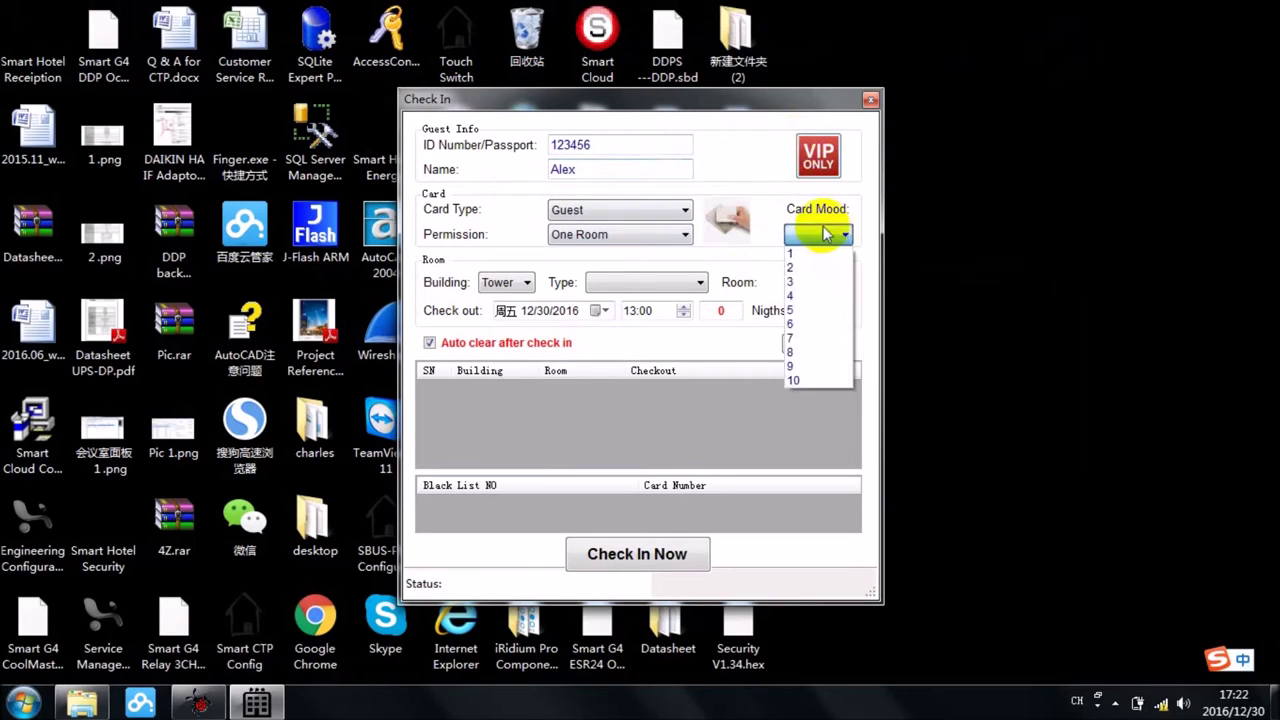
pyautogui.click(812, 250)
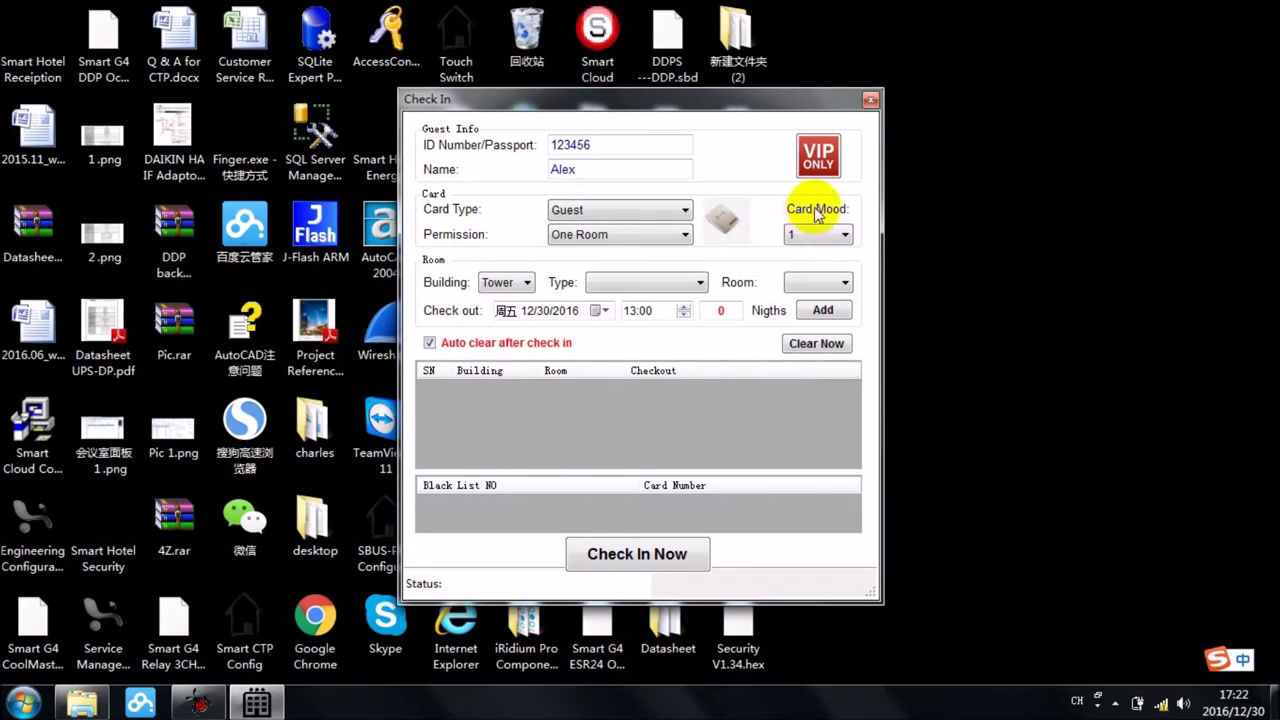
# Step: Book Single room 201, accepting the room warning, and set the stay to 5 nights
pyautogui.click(700, 283)
pyautogui.click(660, 299)
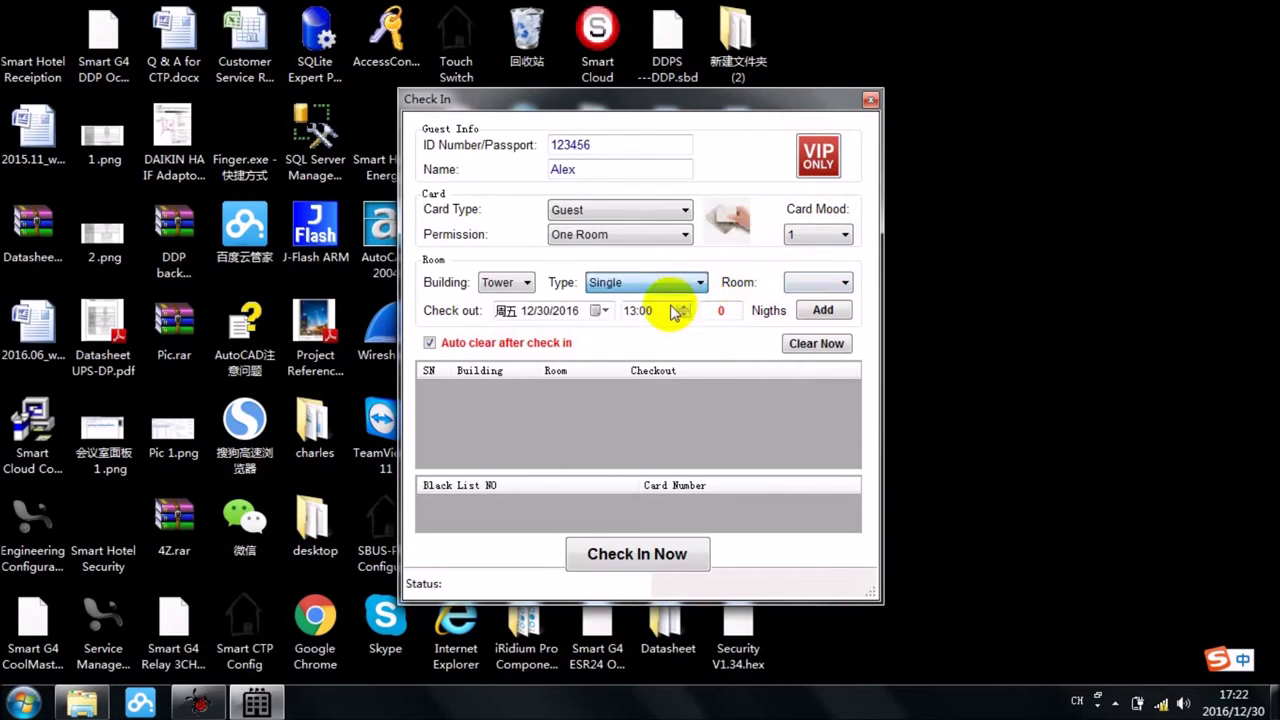
pyautogui.click(818, 284)
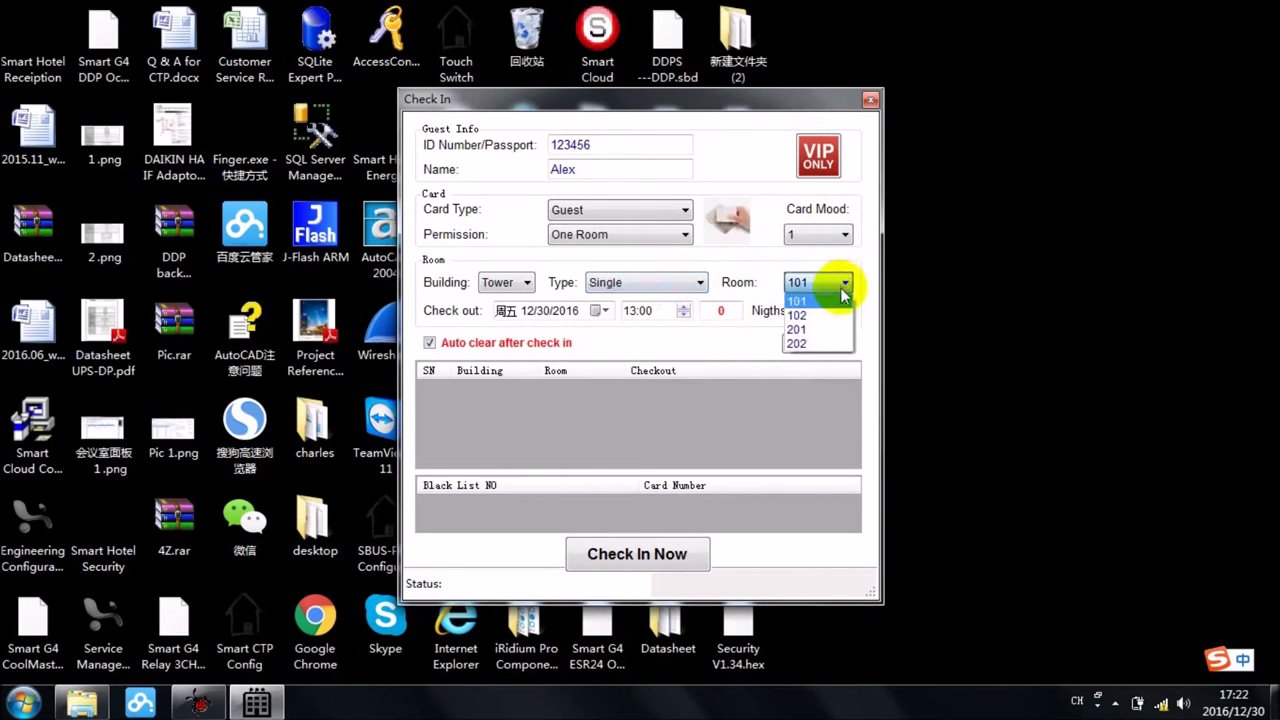
pyautogui.click(830, 343)
pyautogui.click(731, 417)
pyautogui.click(722, 310)
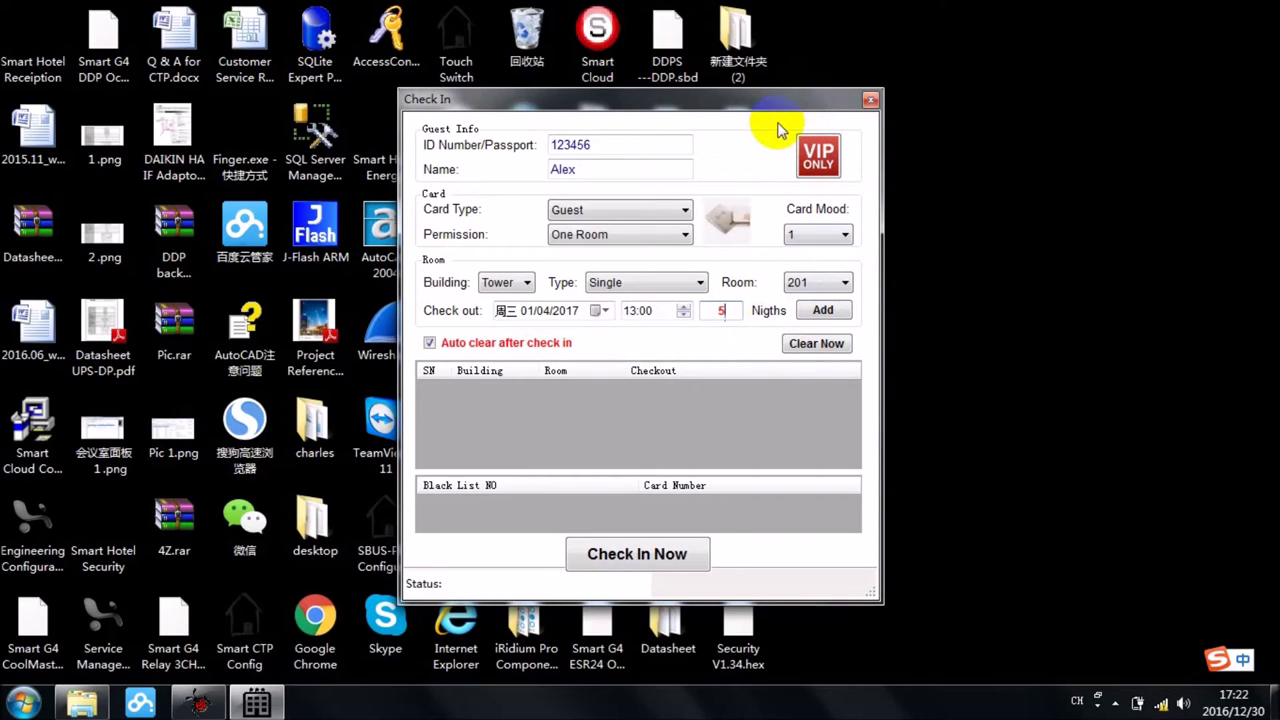
# Step: Enable VIP Floor 4 (Basement) in VIP Setting, then close the dialog
pyautogui.click(816, 156)
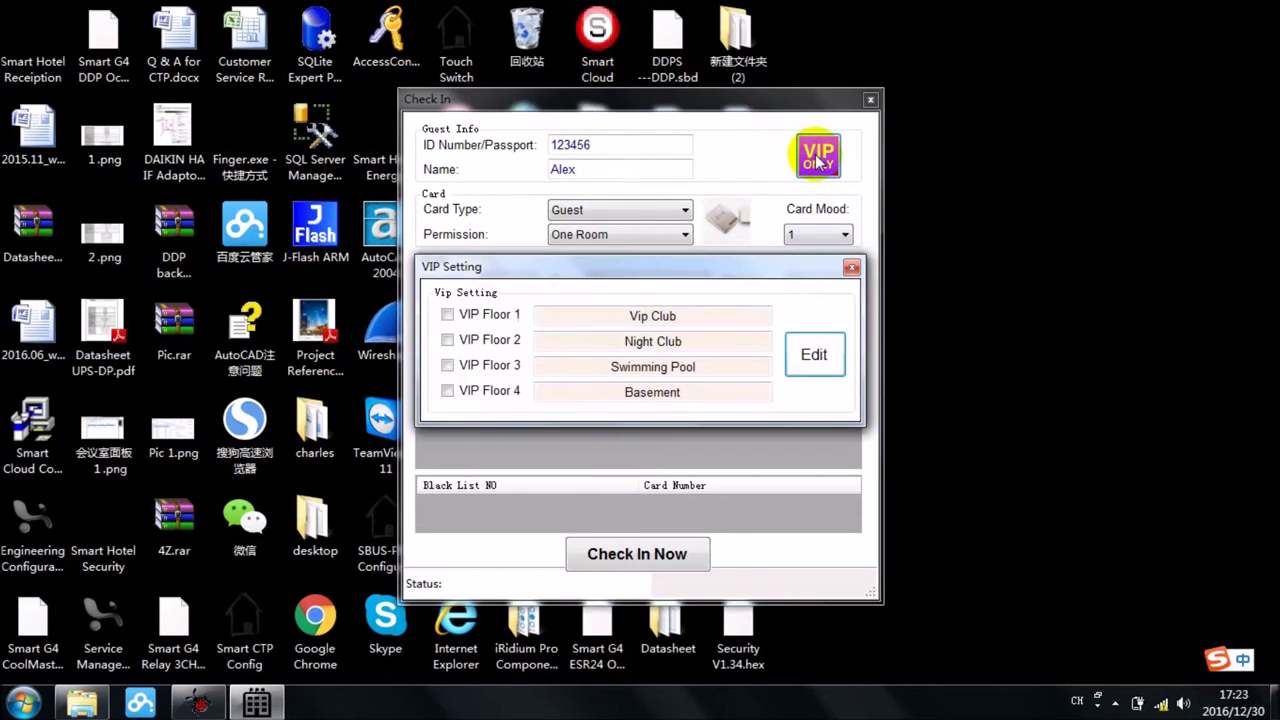
pyautogui.moveTo(677, 266); pyautogui.dragTo(697, 242)
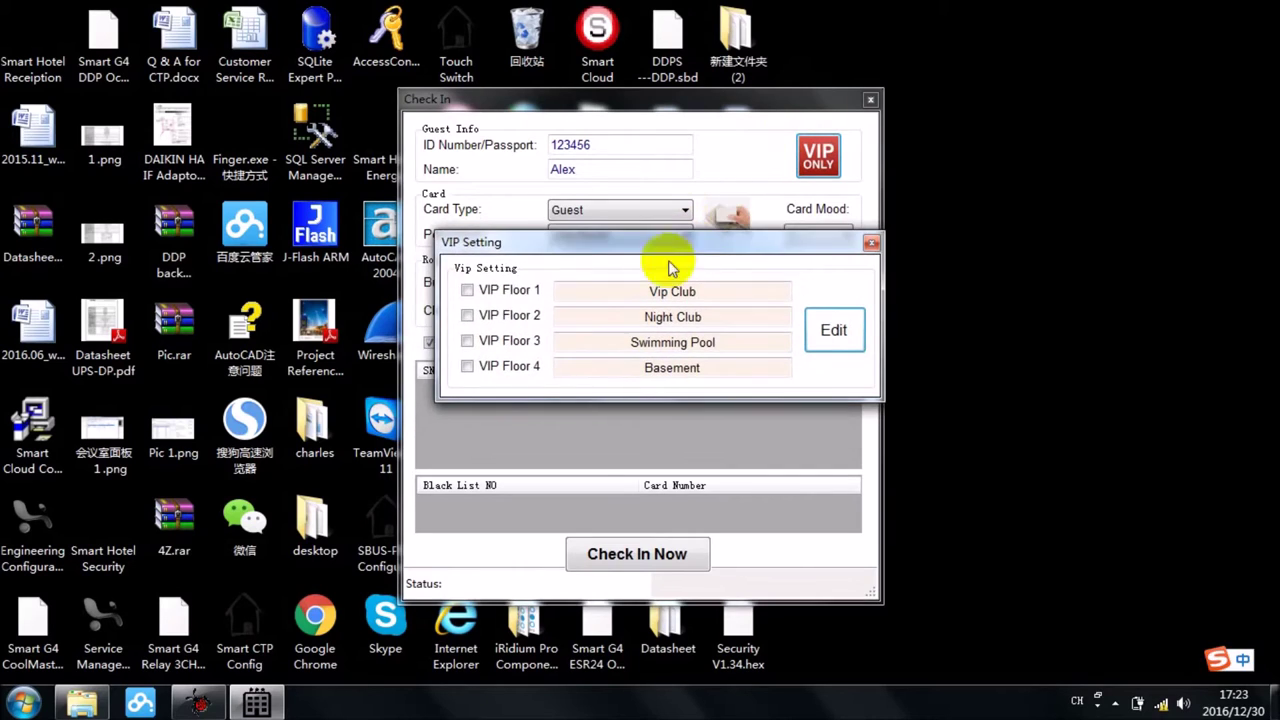
pyautogui.click(466, 368)
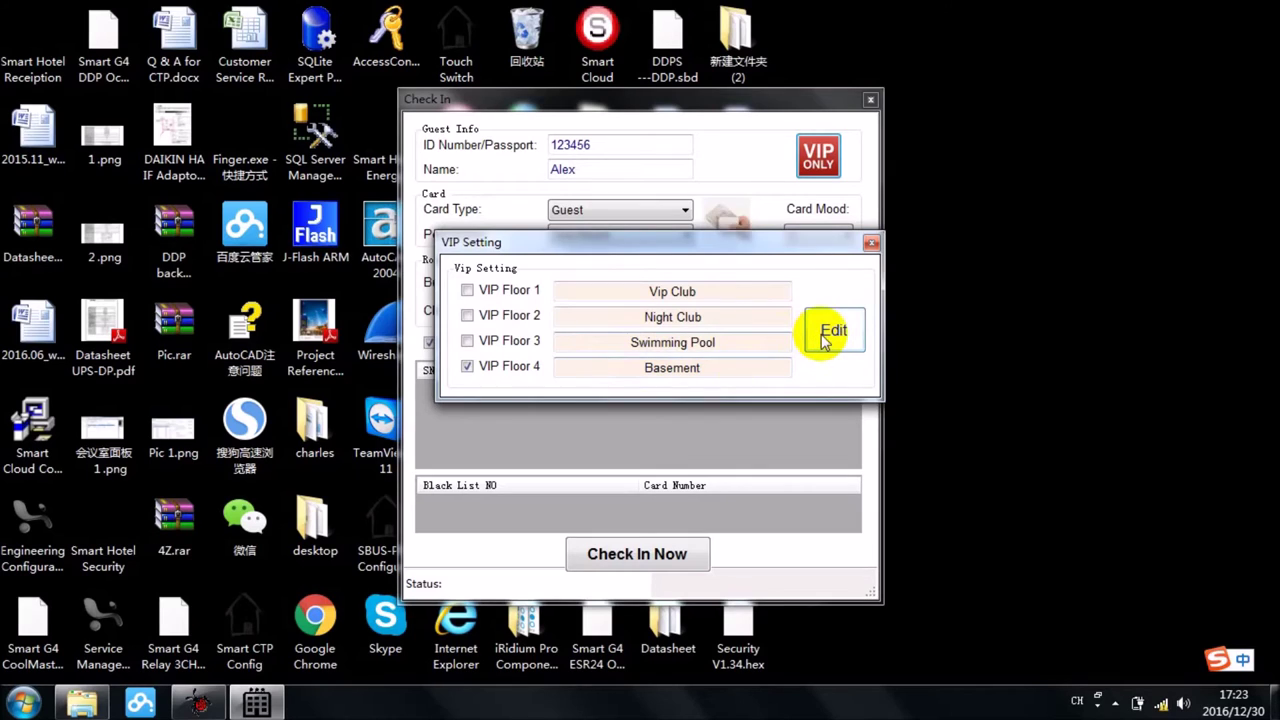
pyautogui.click(830, 333)
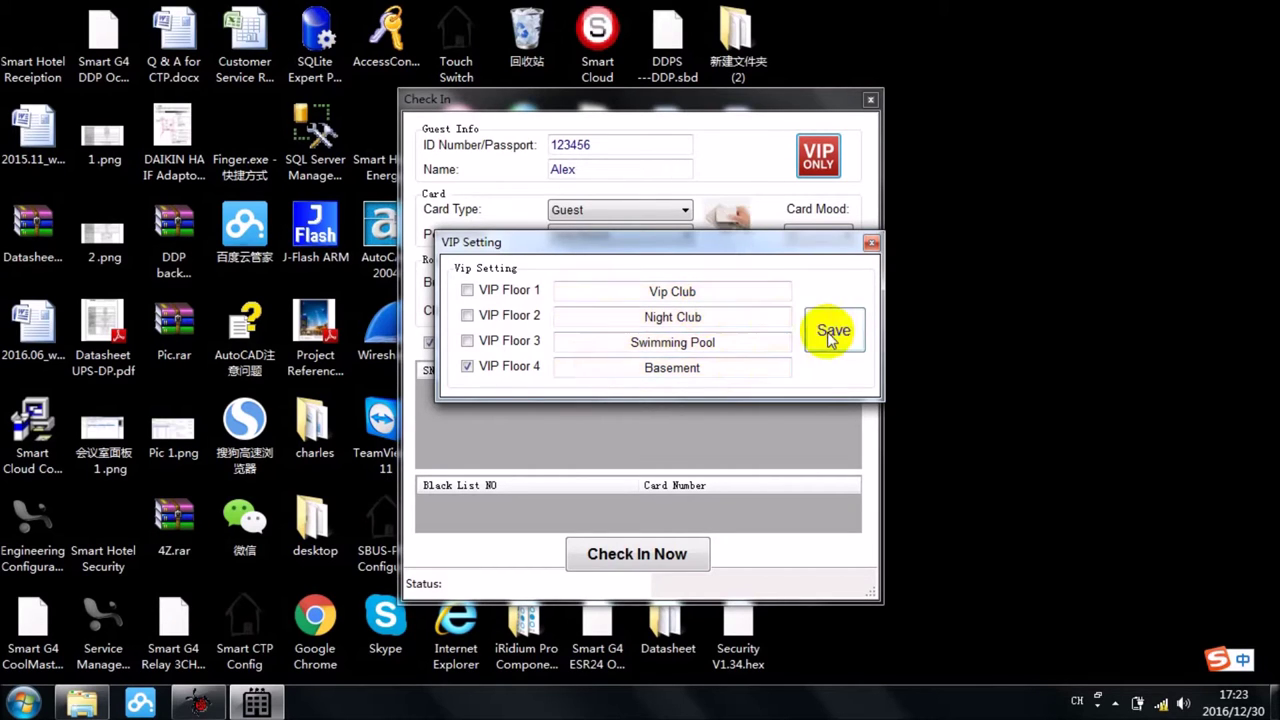
pyautogui.moveTo(731, 344); pyautogui.dragTo(526, 330)
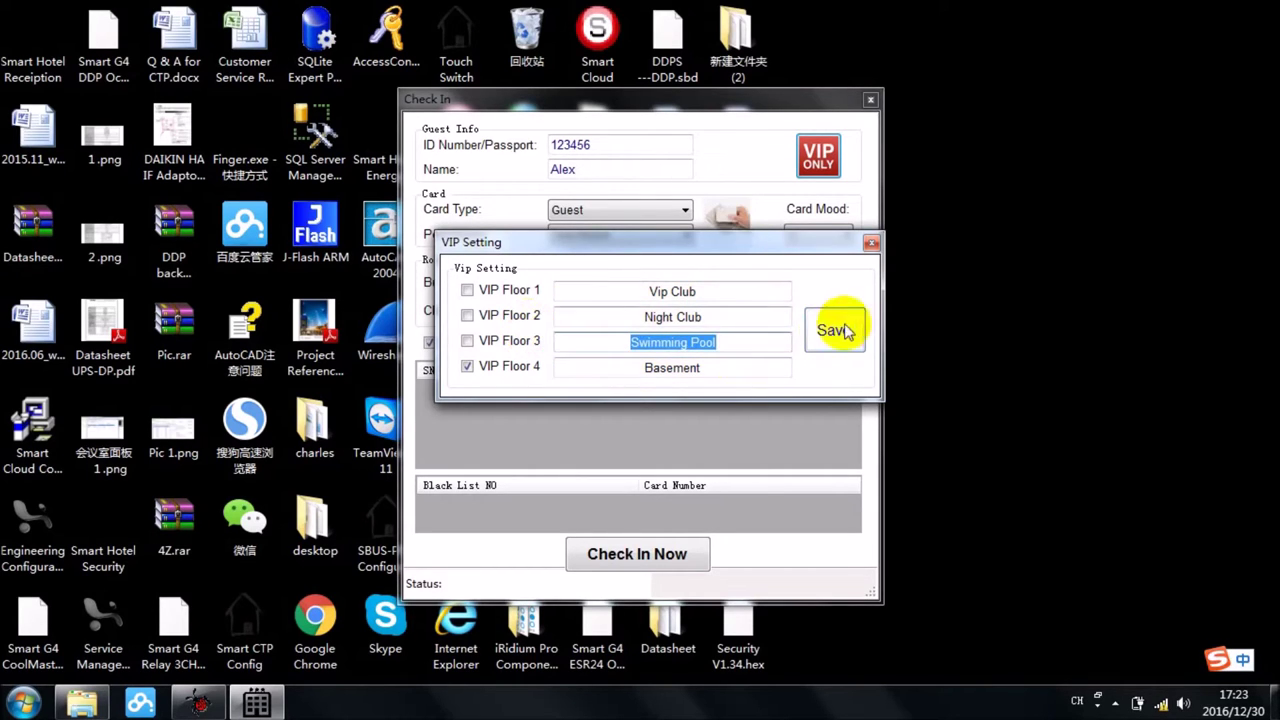
pyautogui.click(742, 339)
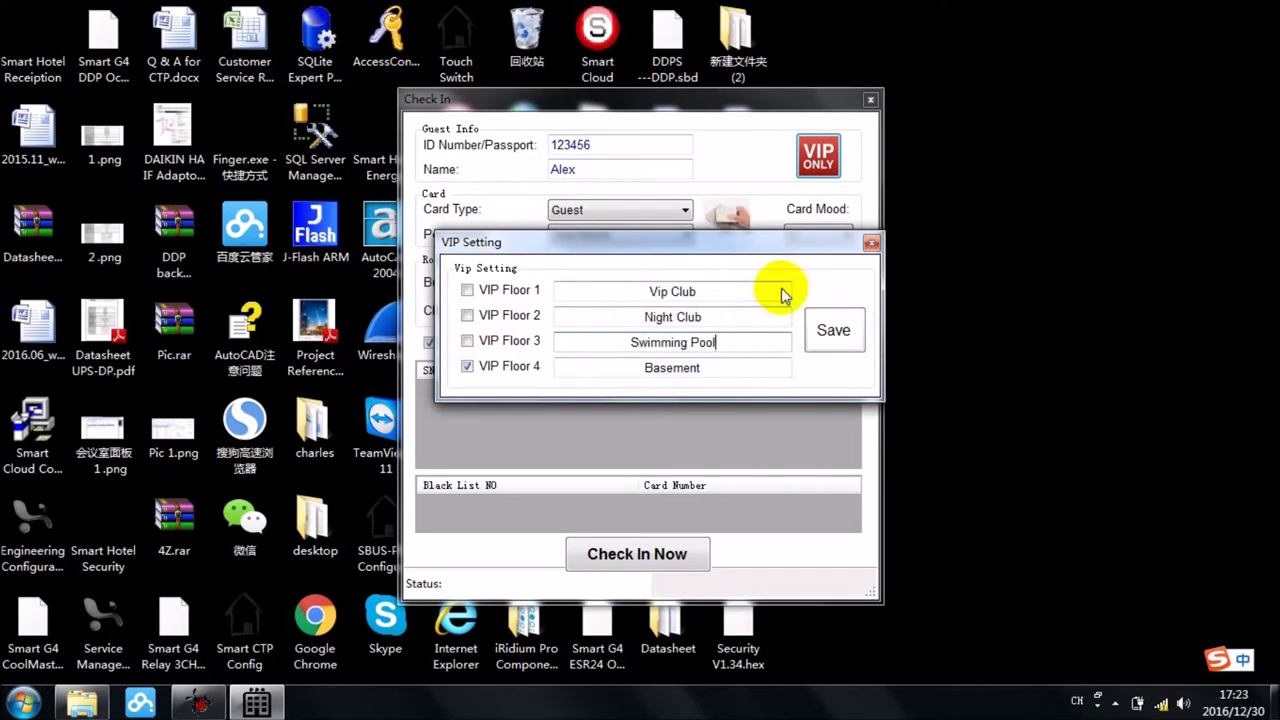
pyautogui.click(870, 243)
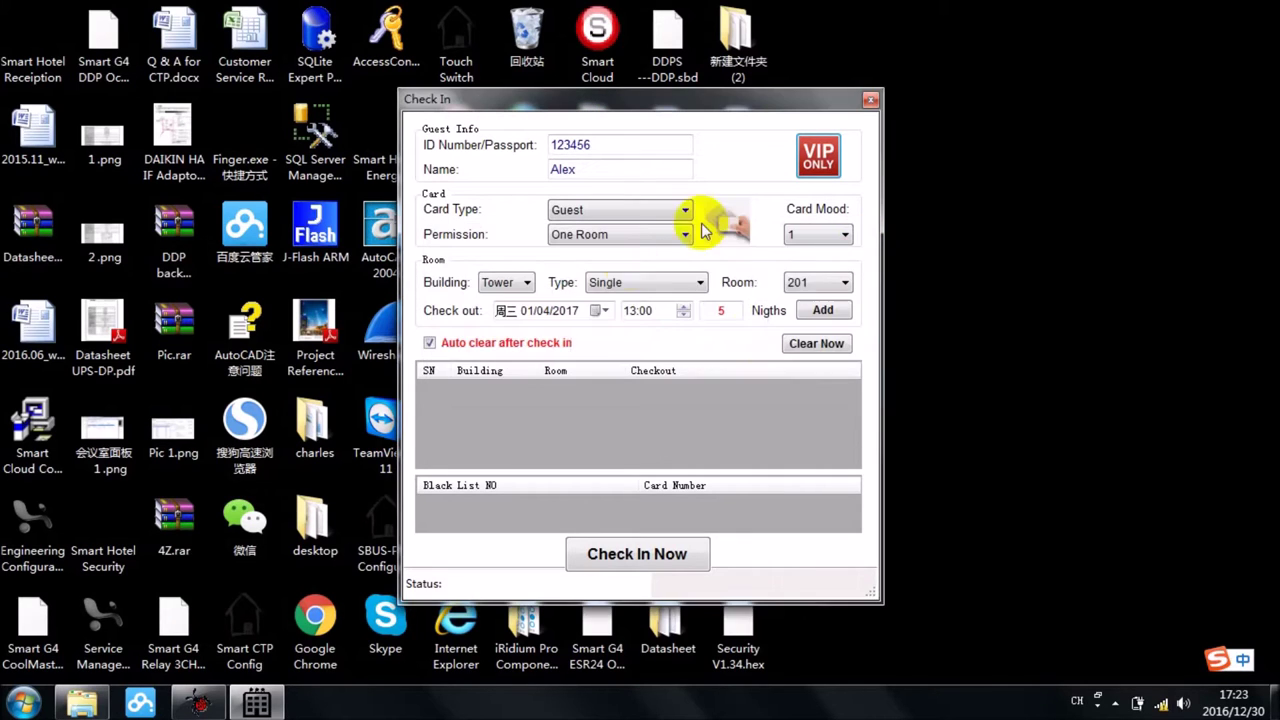
# Step: Add room 201, issue the guest card after retrying past the card-not-read error, and close Check In
pyautogui.click(823, 312)
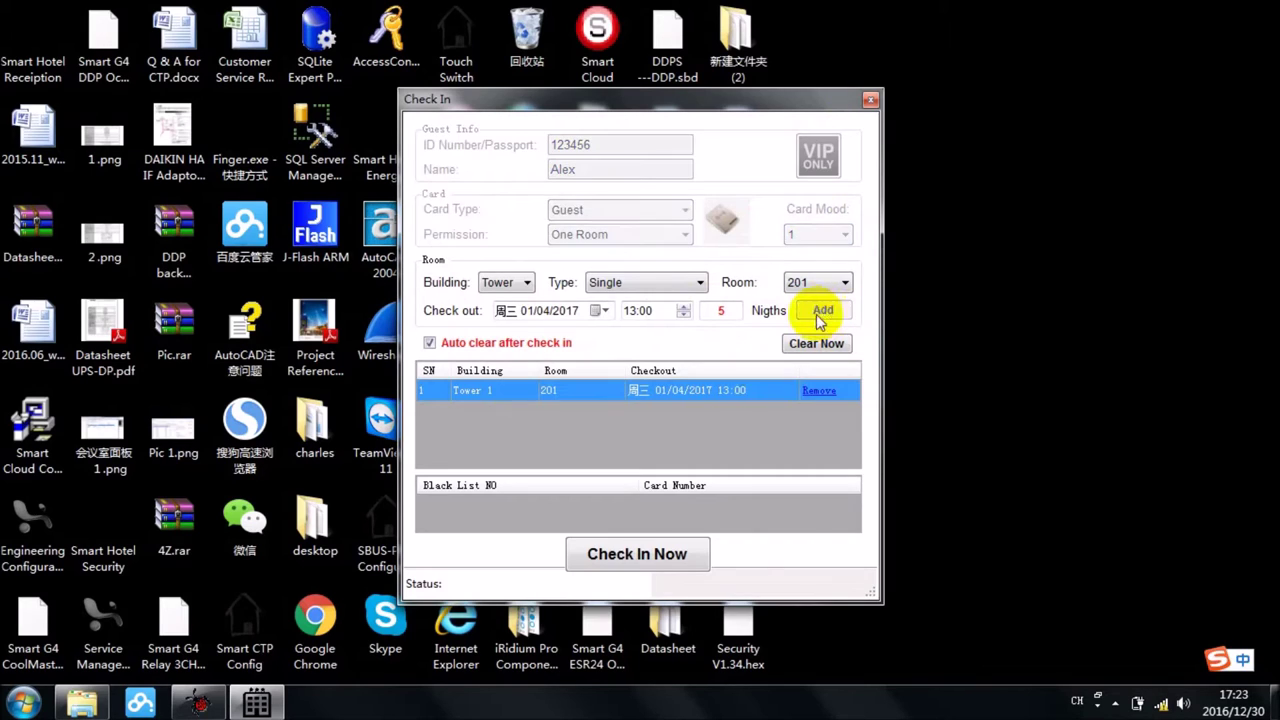
pyautogui.click(645, 558)
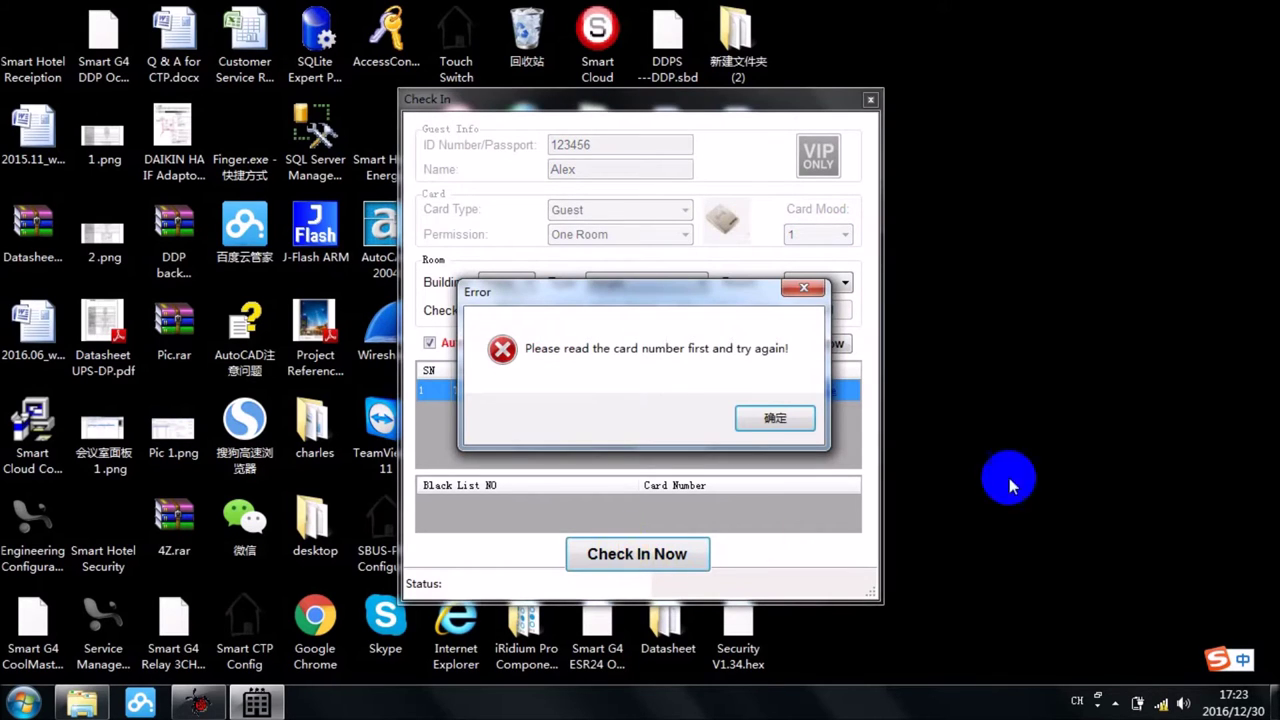
pyautogui.click(776, 419)
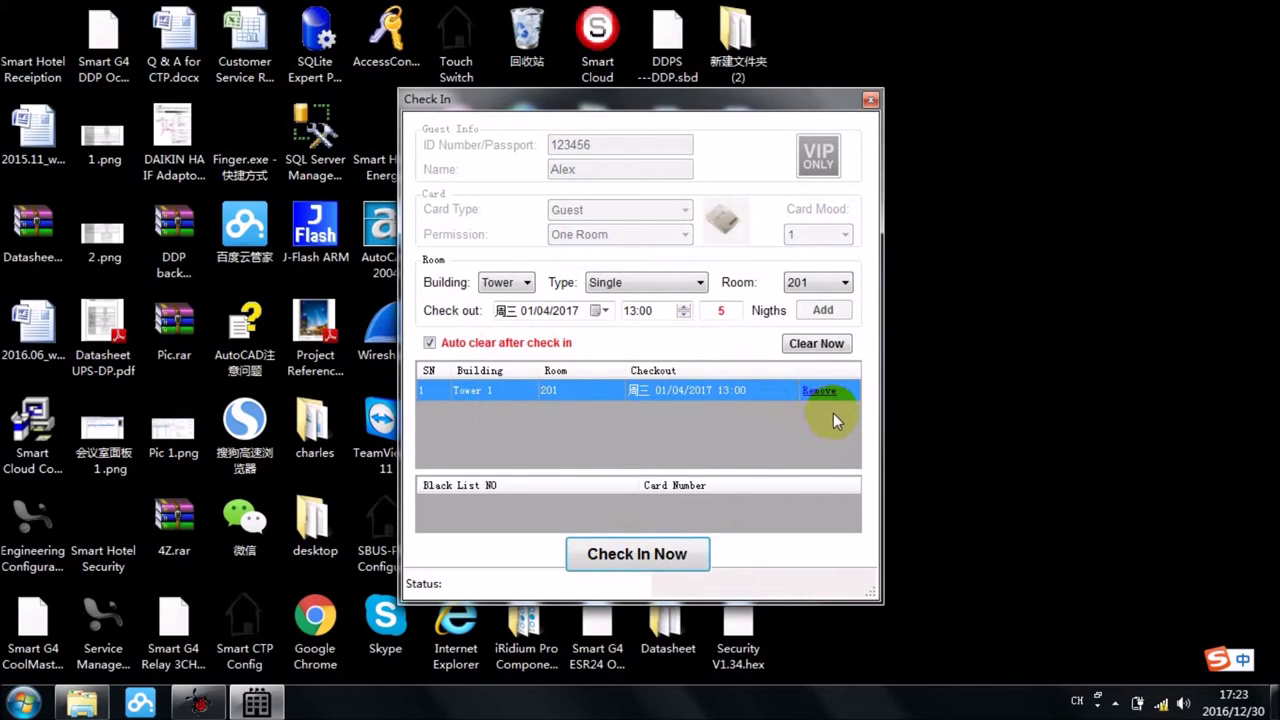
pyautogui.click(625, 548)
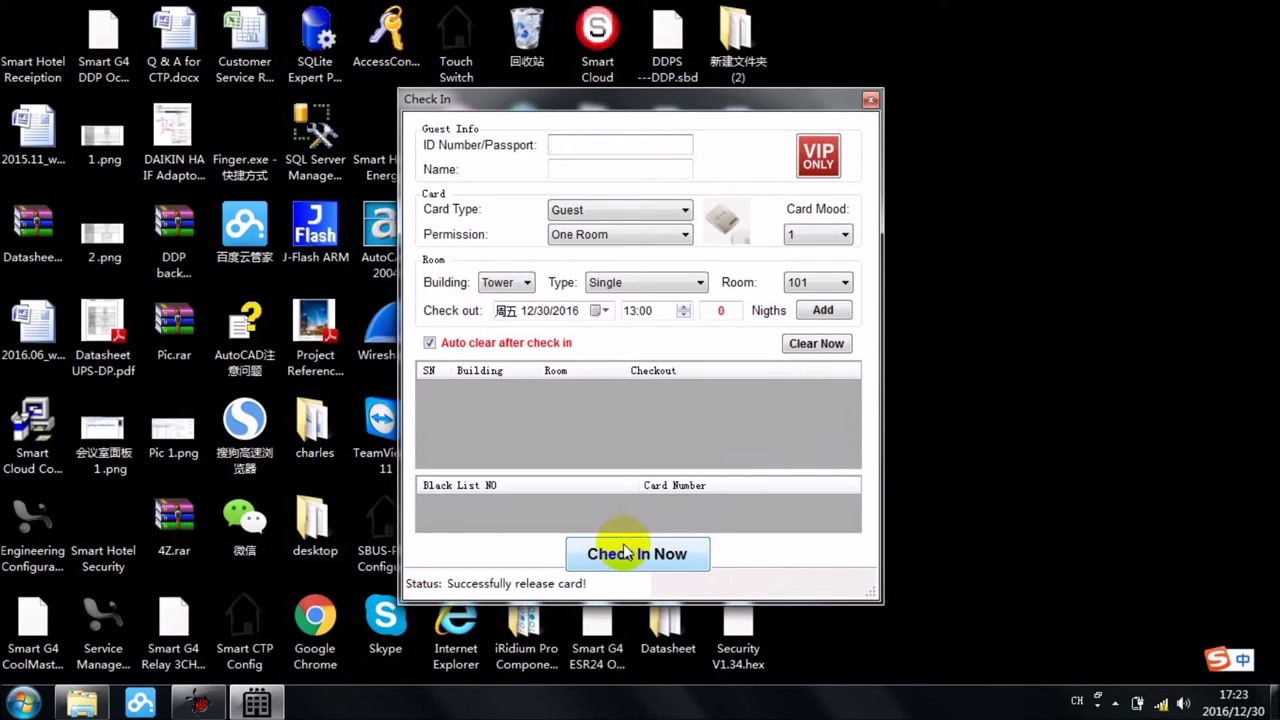
pyautogui.click(872, 101)
pyautogui.click(1115, 703)
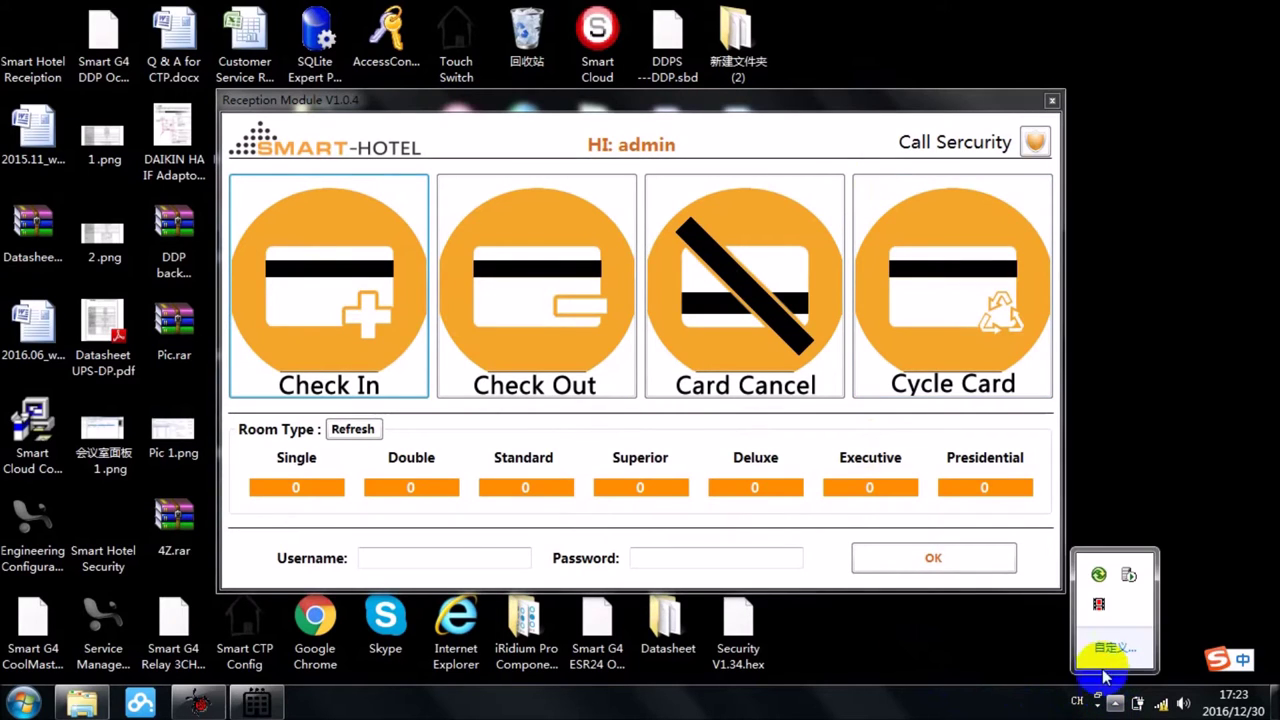
# Step: Stop the recorder and switch to Smart Cloud Configuration Software's list of 17 online devices
pyautogui.click(1100, 605)
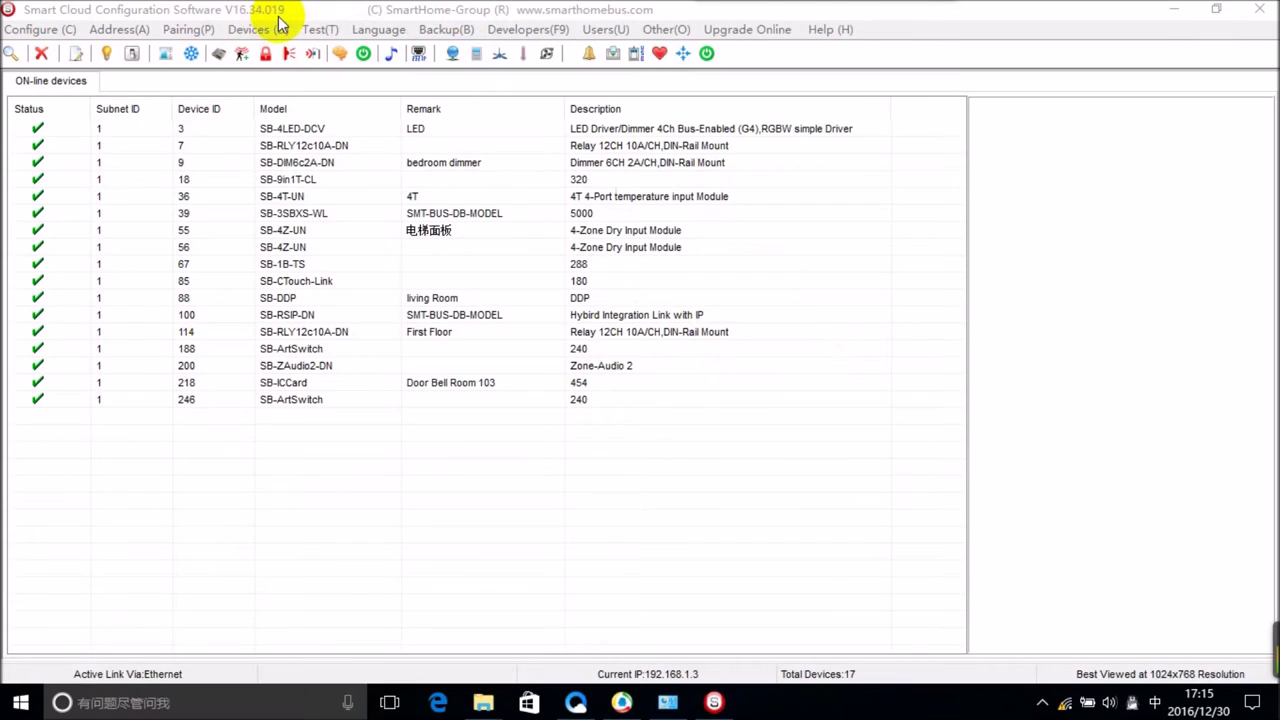
# Step: Open the IC Card configuration for device 1-218 SB-ICCard, dismissing the time-out message
pyautogui.click(290, 383)
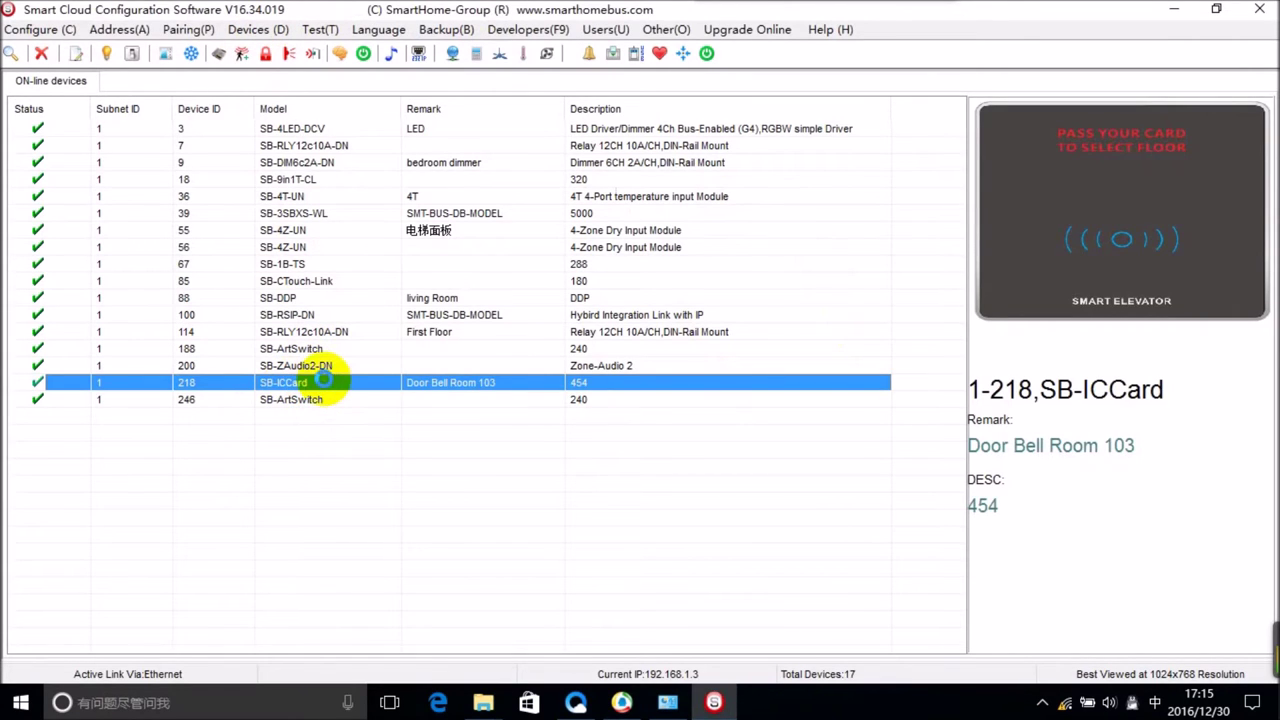
pyautogui.click(576, 407)
pyautogui.doubleClick(293, 386)
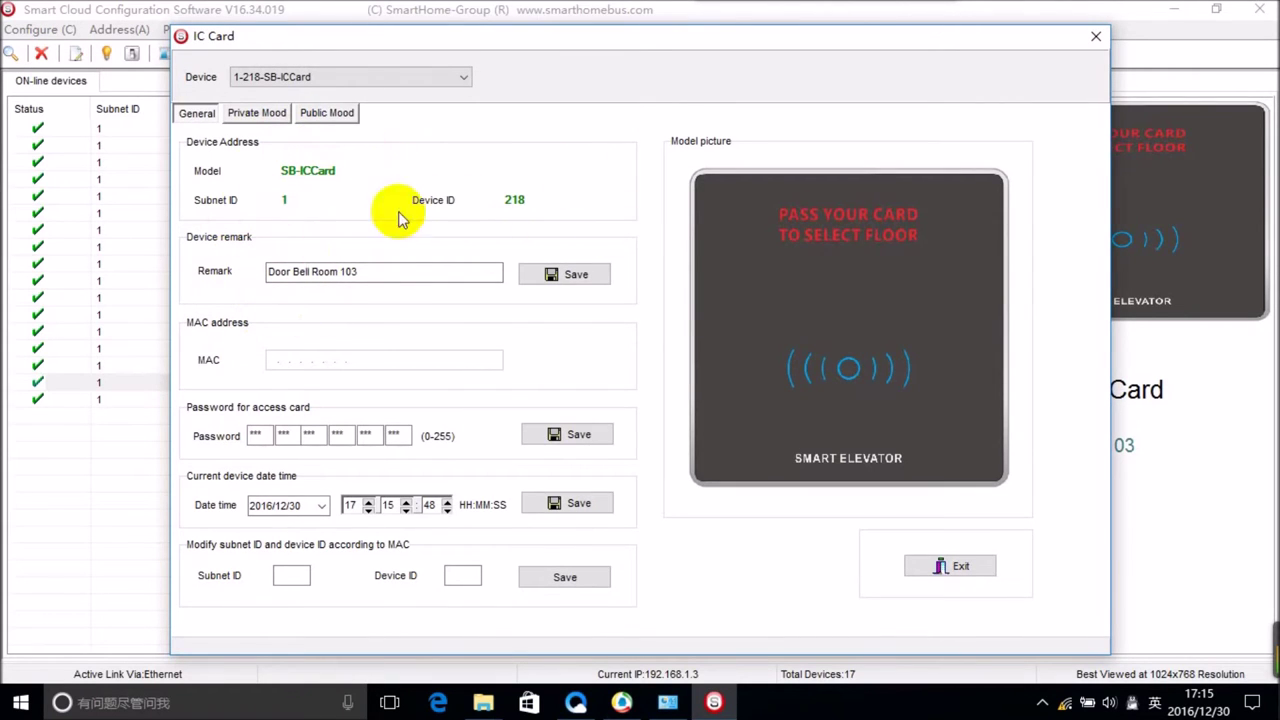
# Step: Show the IC card's Private Mood entries, with moods 1–2 enabled
pyautogui.moveTo(368, 276); pyautogui.dragTo(222, 283)
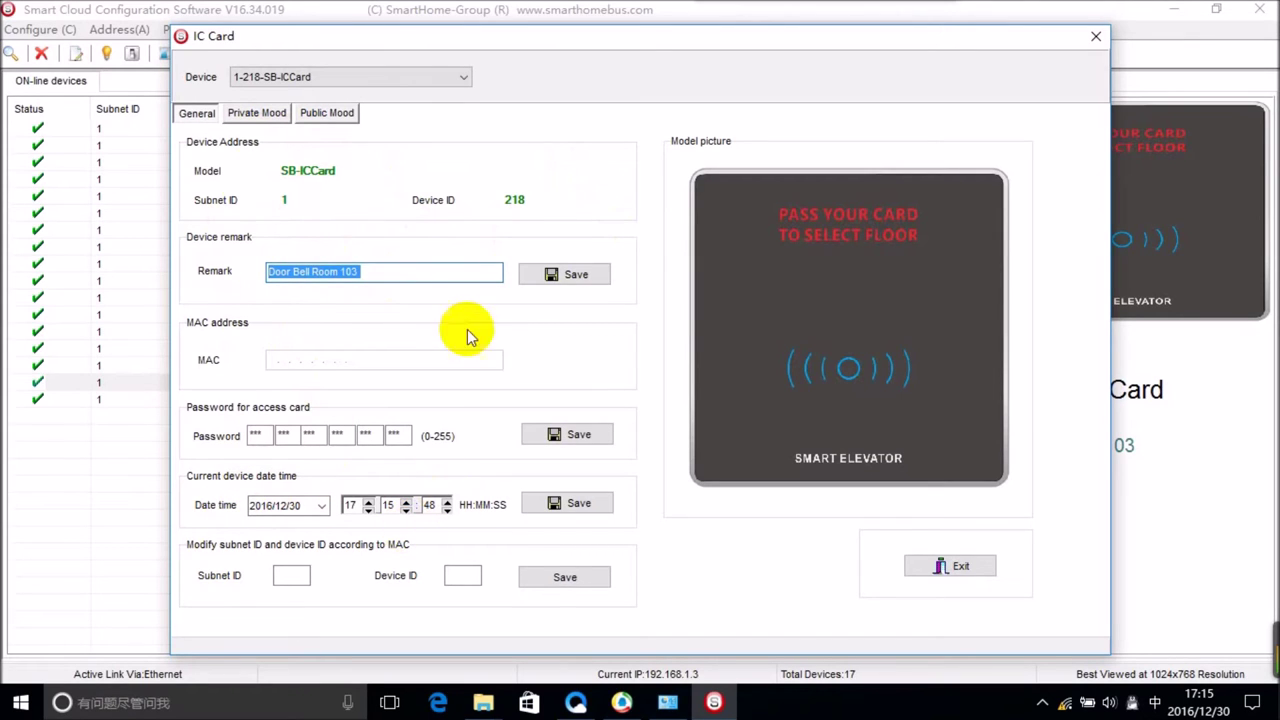
pyautogui.click(268, 115)
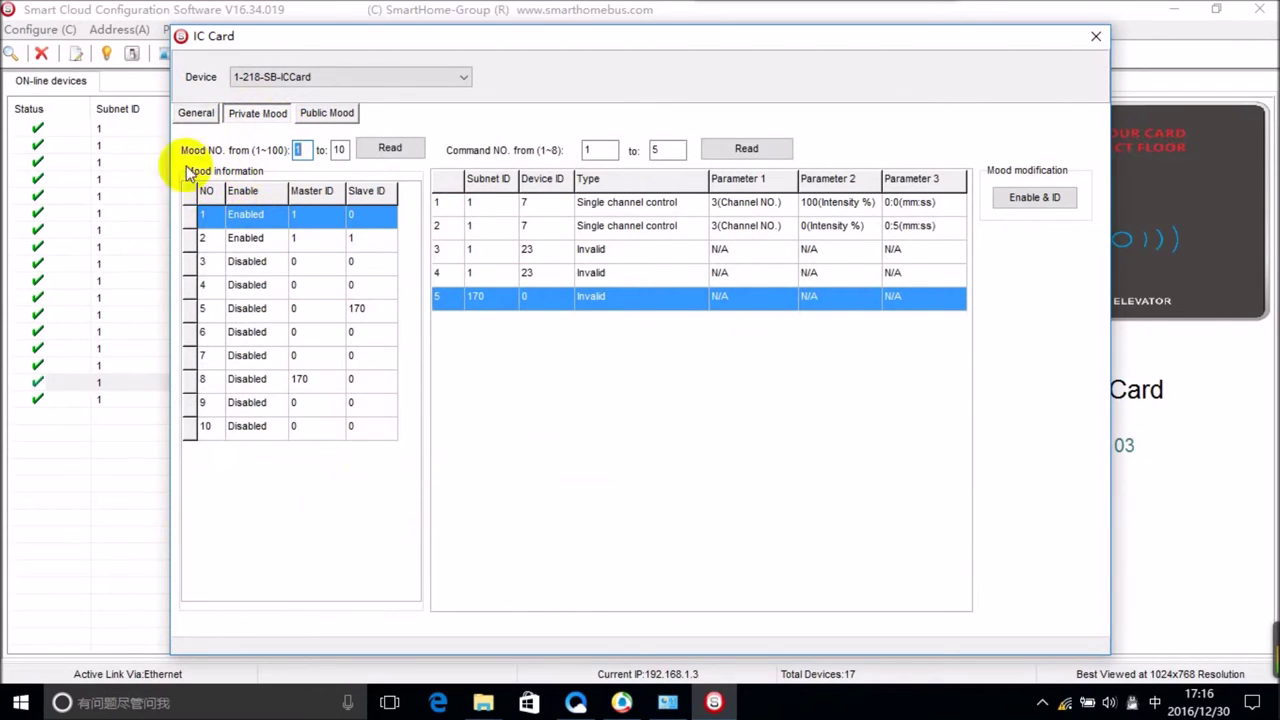
# Step: Read private moods 1 to 20 and bring up the Enable & ID editor
pyautogui.doubleClick(342, 150)
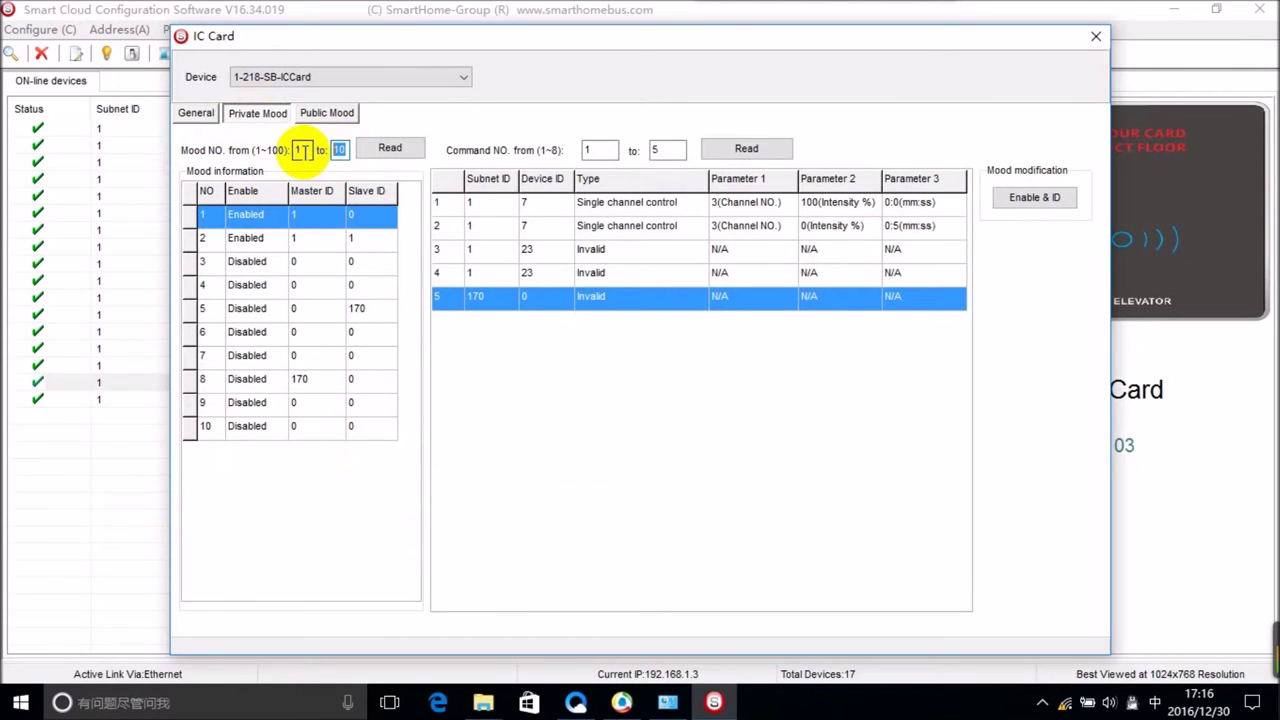
pyautogui.write('20')
pyautogui.click(390, 147)
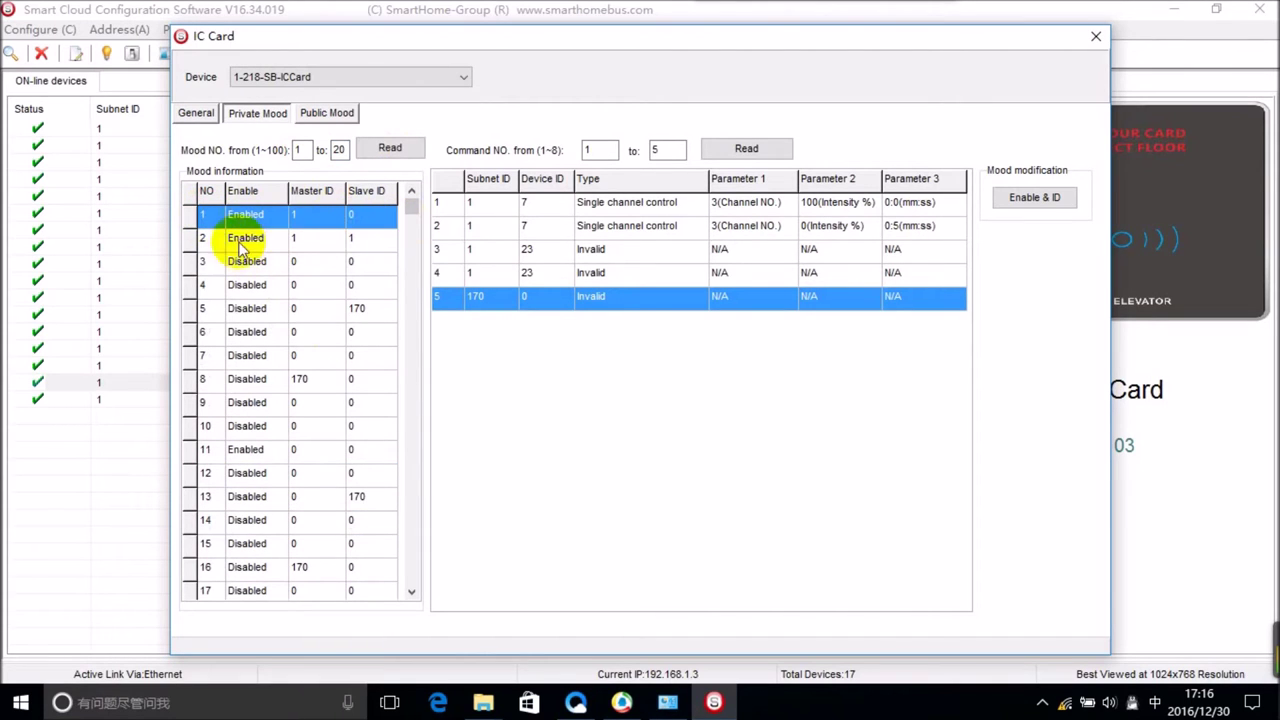
pyautogui.click(1030, 199)
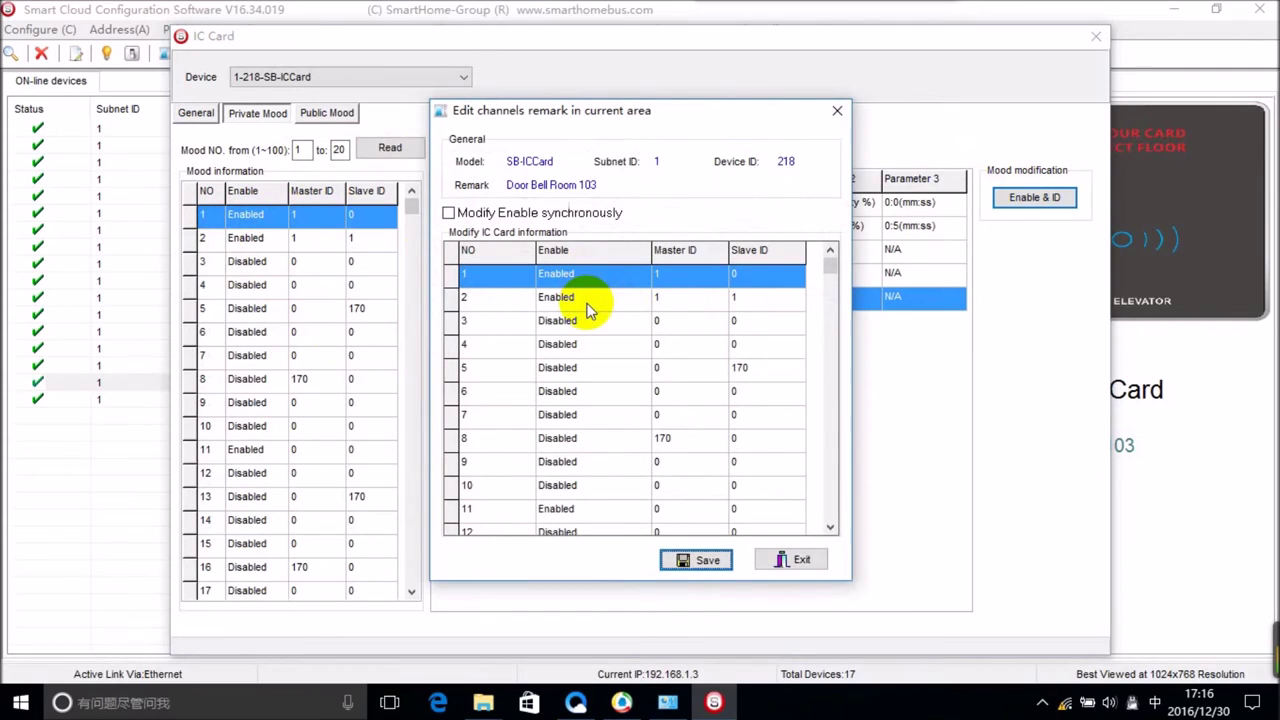
# Step: Change private mood 1's slave ID from 0 to 2, save, and exit the editor
pyautogui.click(673, 278)
pyautogui.click(666, 296)
pyautogui.click(672, 275)
pyautogui.click(674, 299)
pyautogui.click(765, 297)
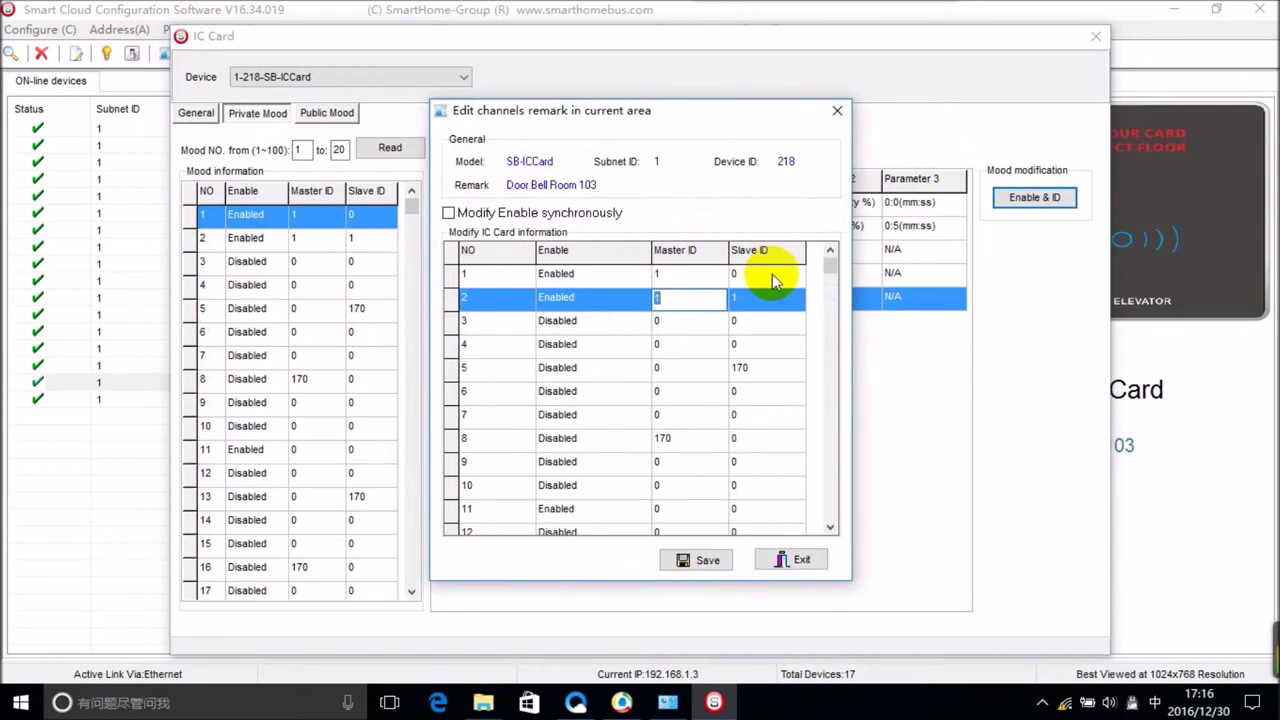
pyautogui.click(772, 274)
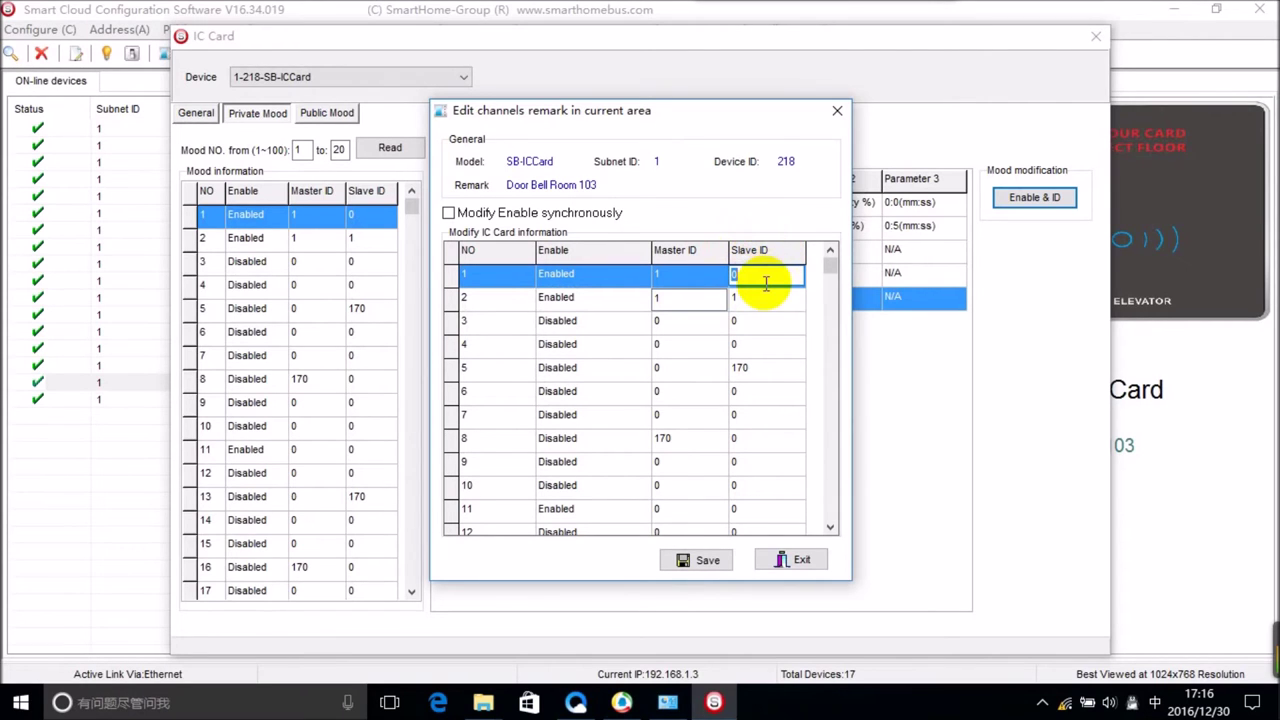
pyautogui.moveTo(763, 114); pyautogui.dragTo(743, 109)
pyautogui.click(742, 272)
pyautogui.click(742, 270)
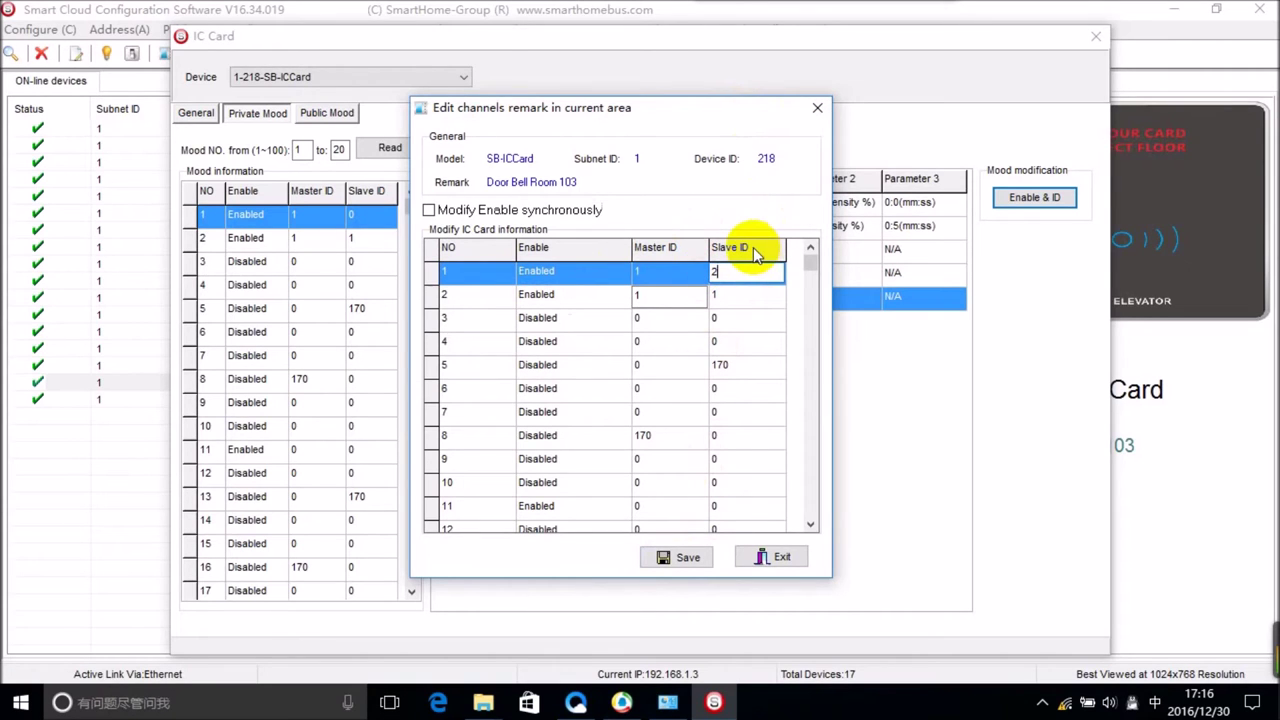
pyautogui.click(686, 556)
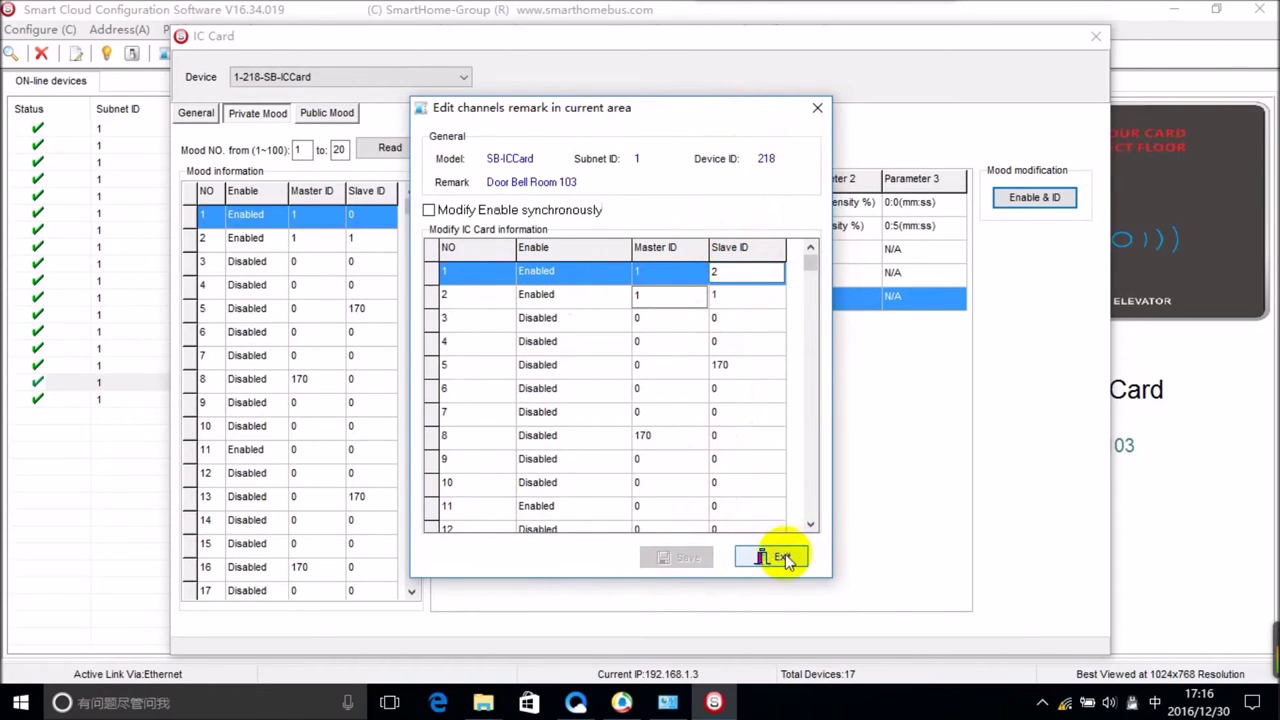
pyautogui.click(782, 557)
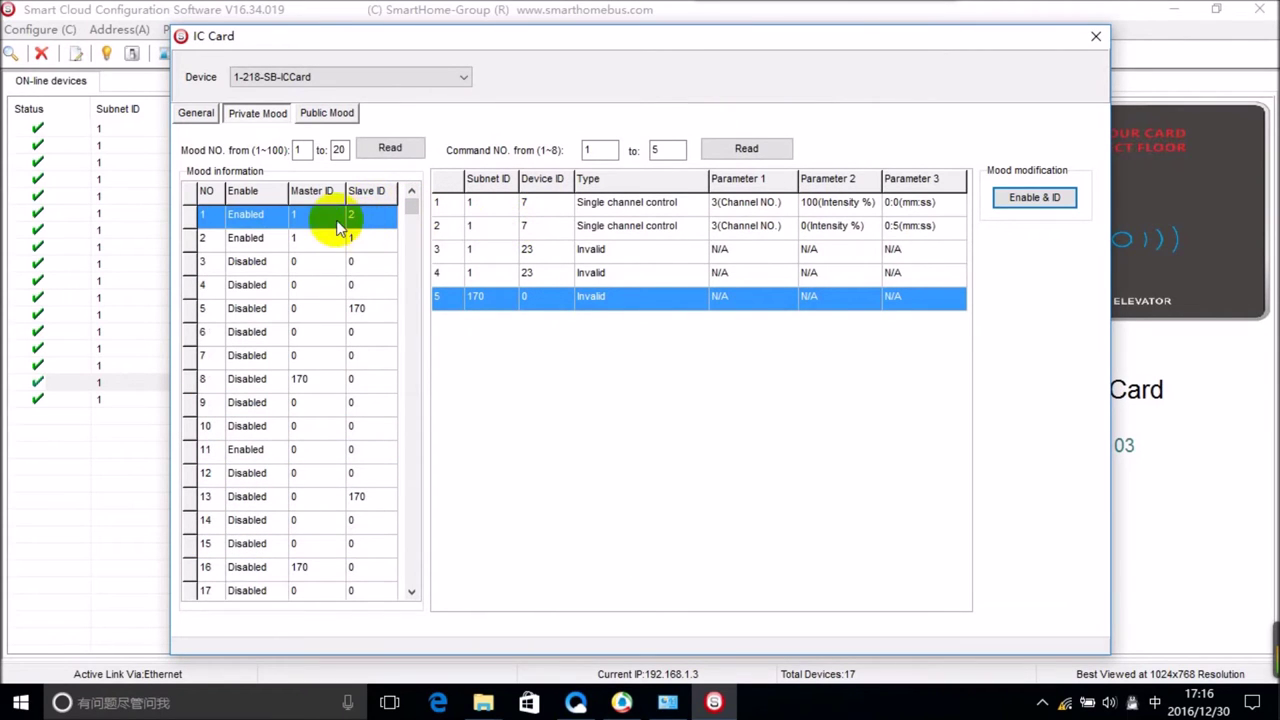
# Step: Load private mood 2's two channel-2 commands and reopen the Enable & ID editor
pyautogui.click(466, 205)
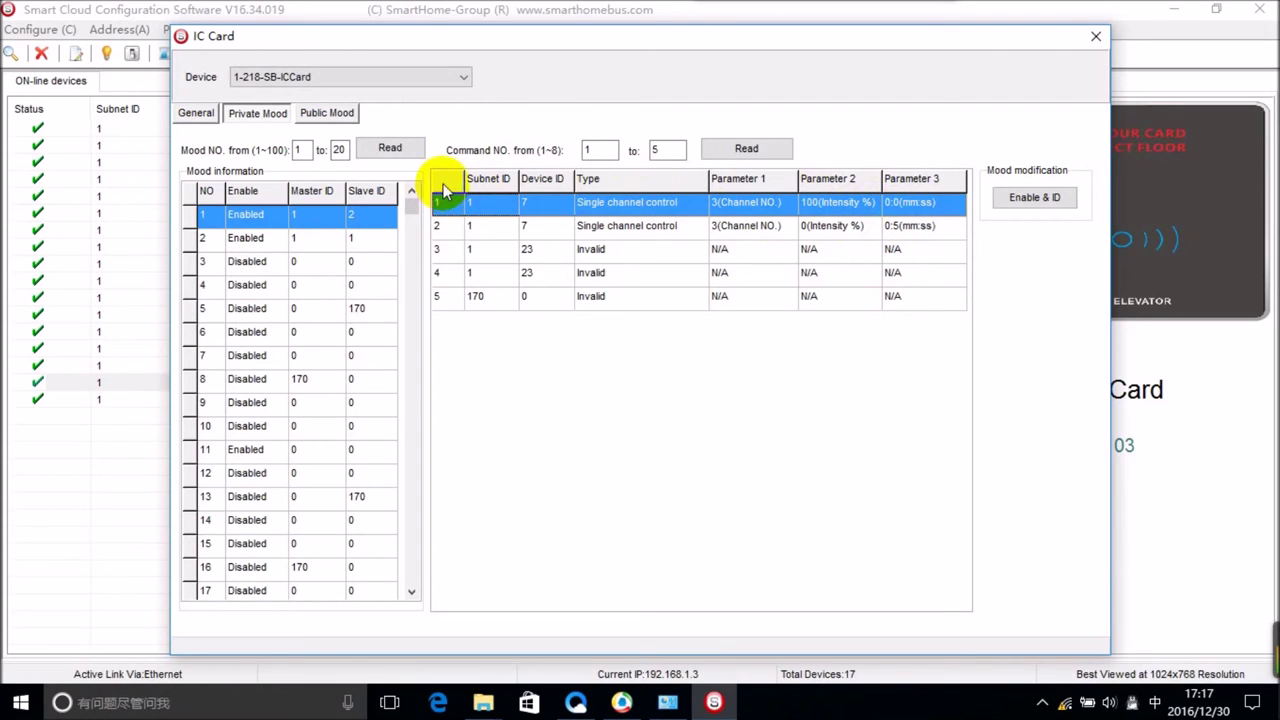
pyautogui.click(320, 240)
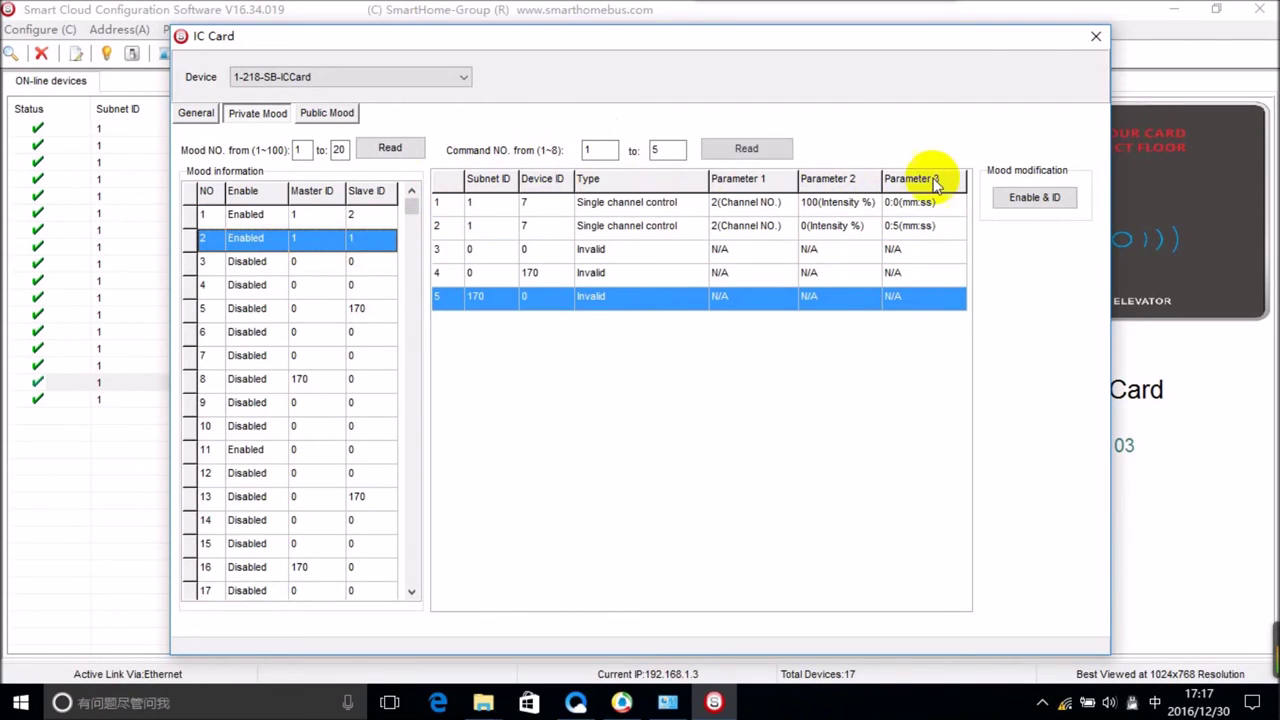
pyautogui.click(1034, 197)
# Step: Enter 3 as mood 2's Slave ID in row 2, then exit and save the ID changes
pyautogui.click(620, 300)
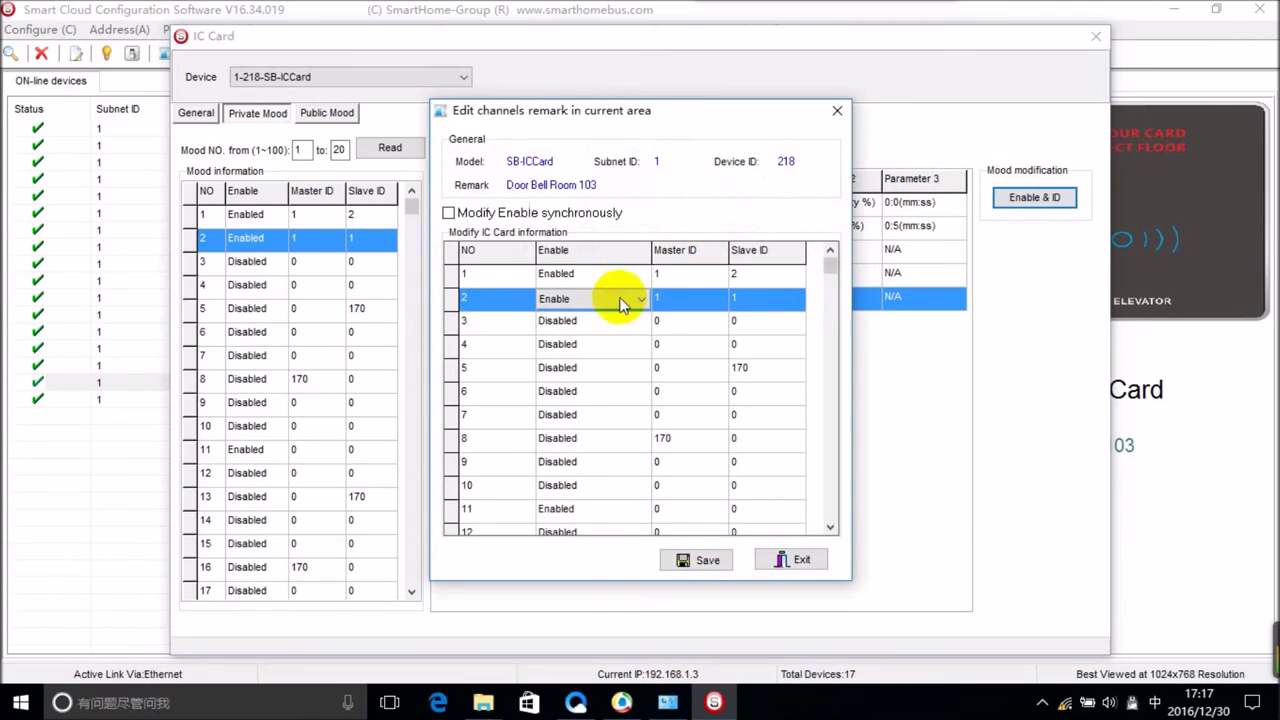
pyautogui.click(750, 298)
pyautogui.write('3')
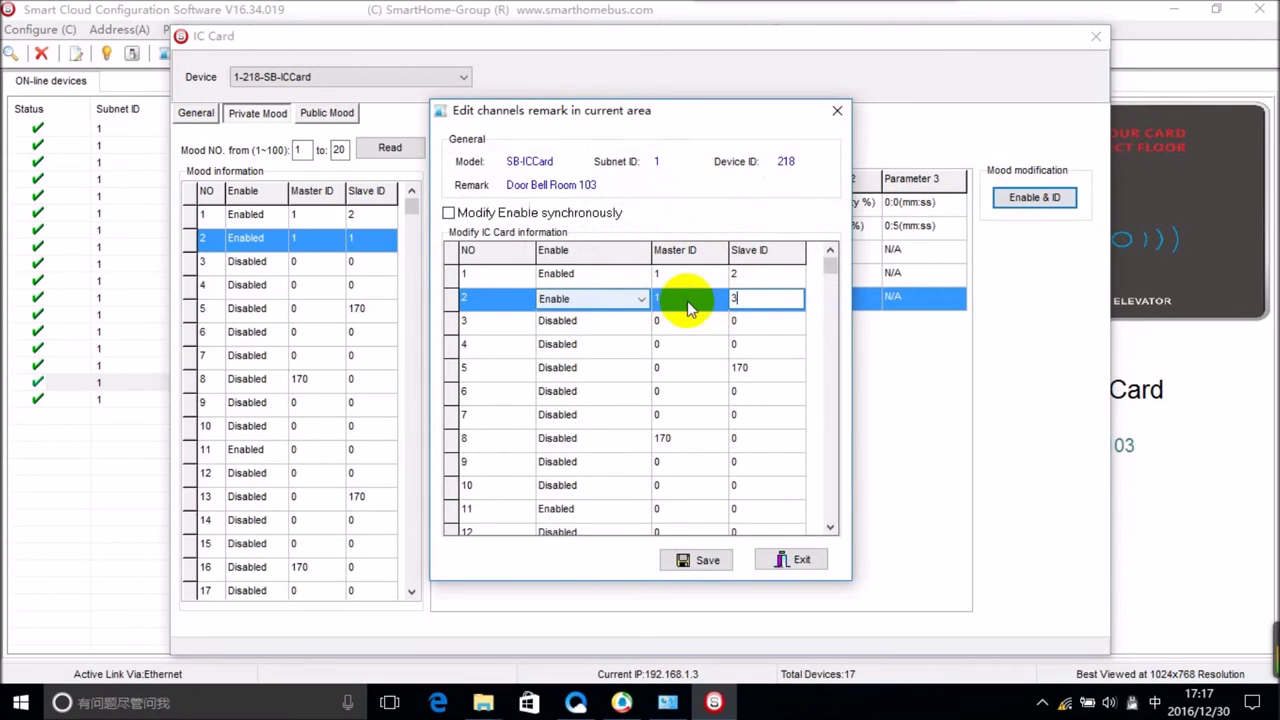
pyautogui.click(705, 320)
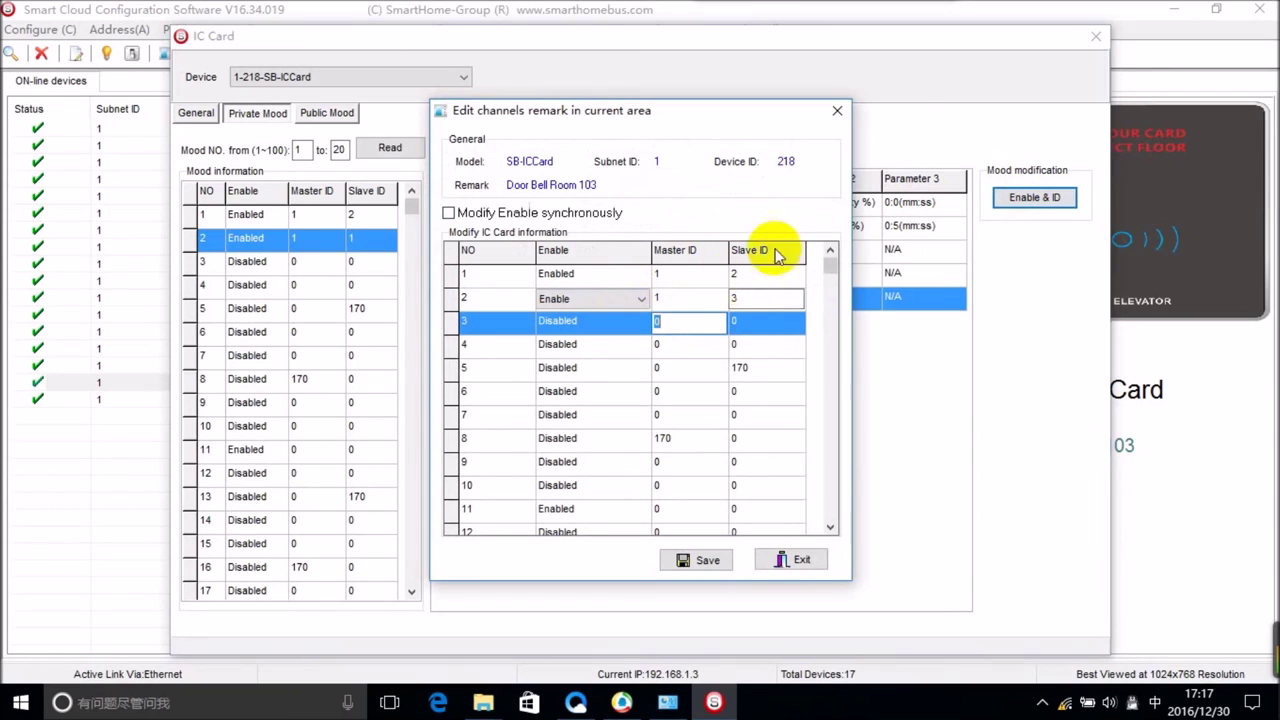
pyautogui.click(790, 560)
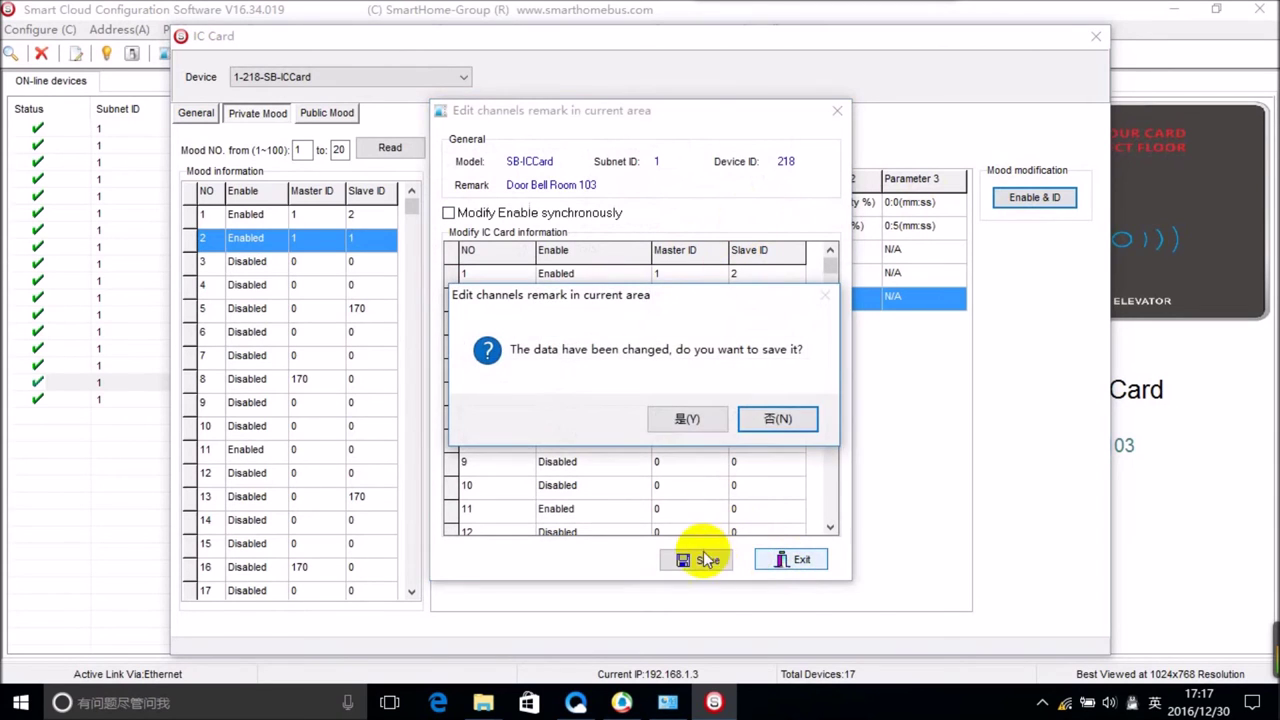
pyautogui.click(686, 420)
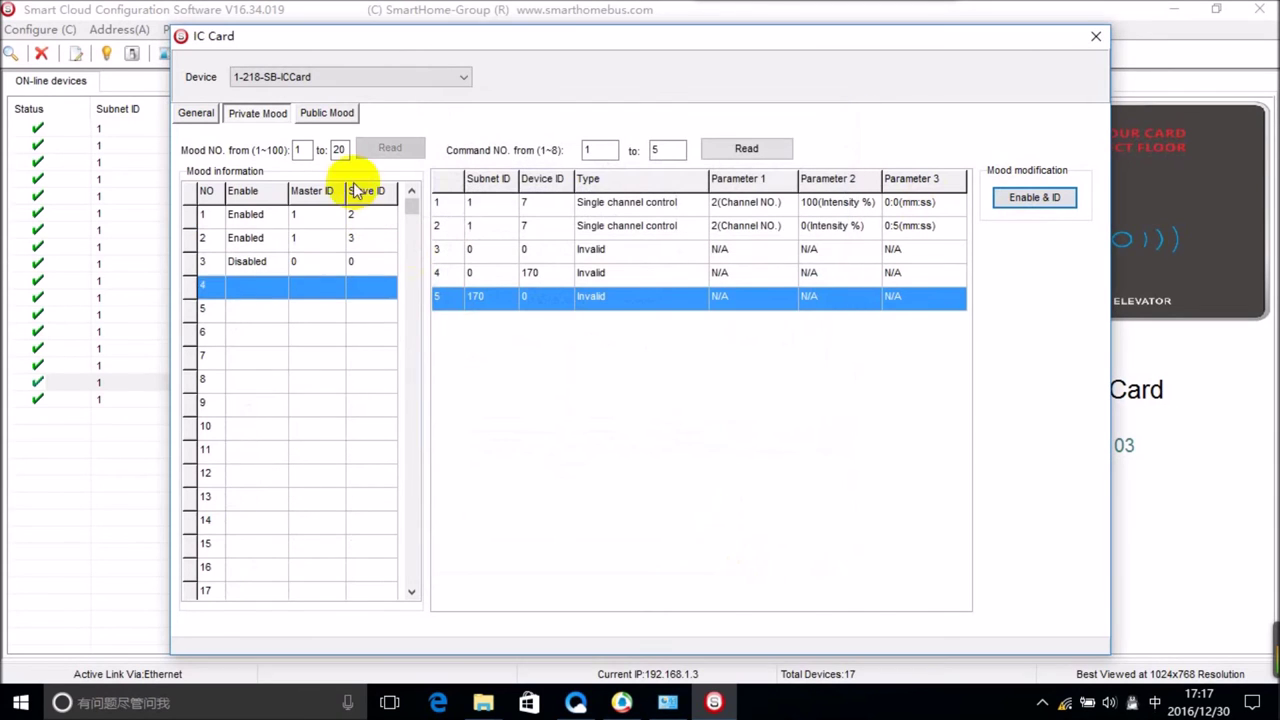
pyautogui.click(328, 113)
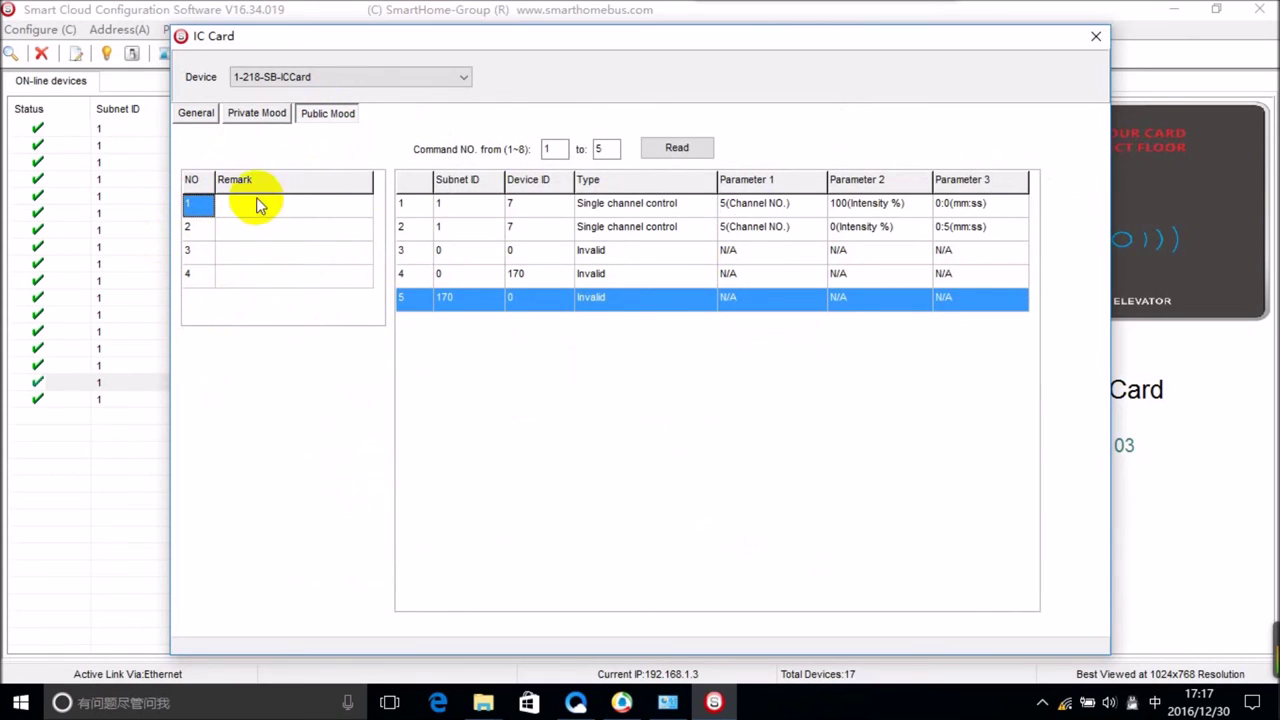
# Step: Read public mood 4's two channel-4 commands (100%, 0%) and open command 2 in the editor
pyautogui.click(230, 277)
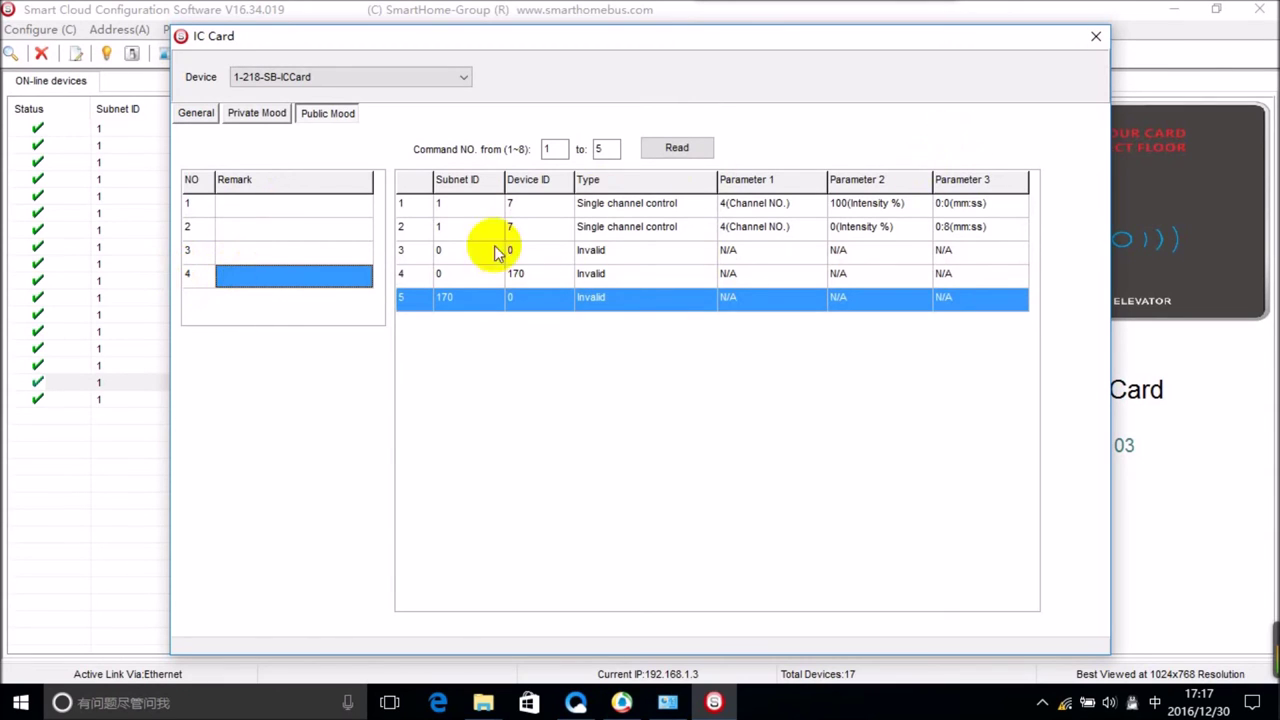
pyautogui.click(310, 277)
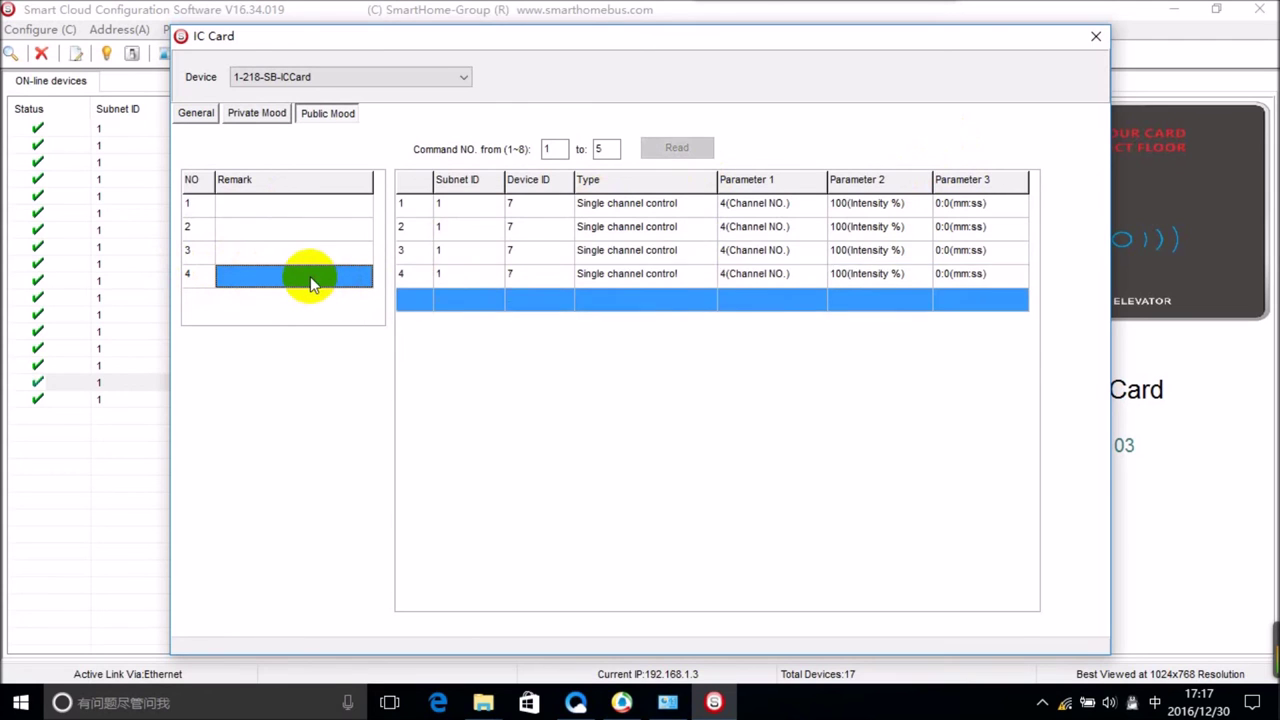
pyautogui.click(505, 204)
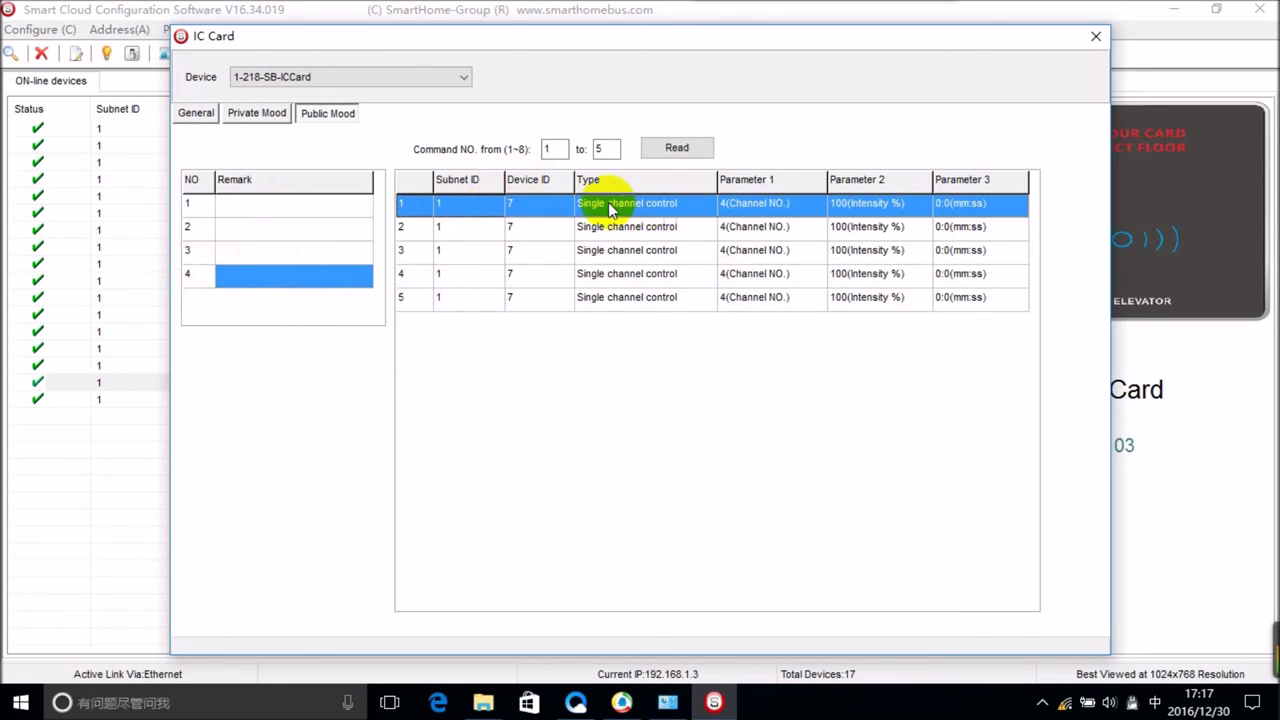
pyautogui.click(250, 285)
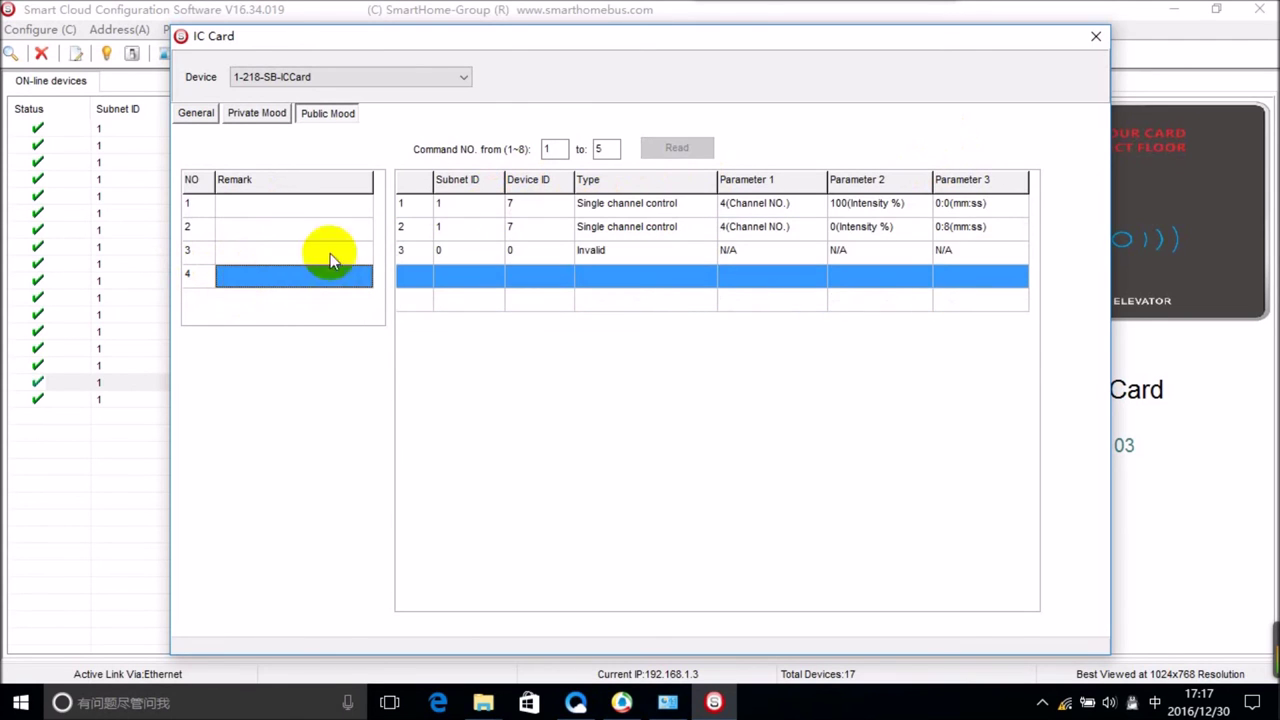
pyautogui.click(728, 207)
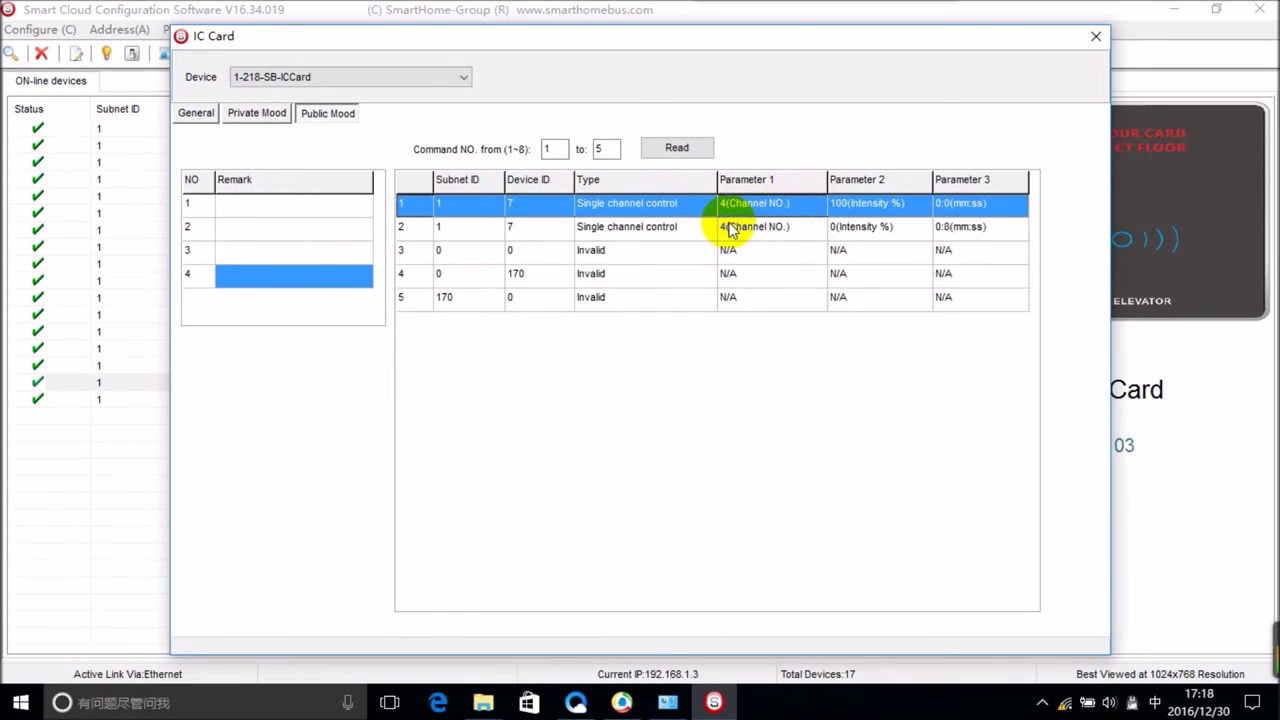
pyautogui.click(700, 236)
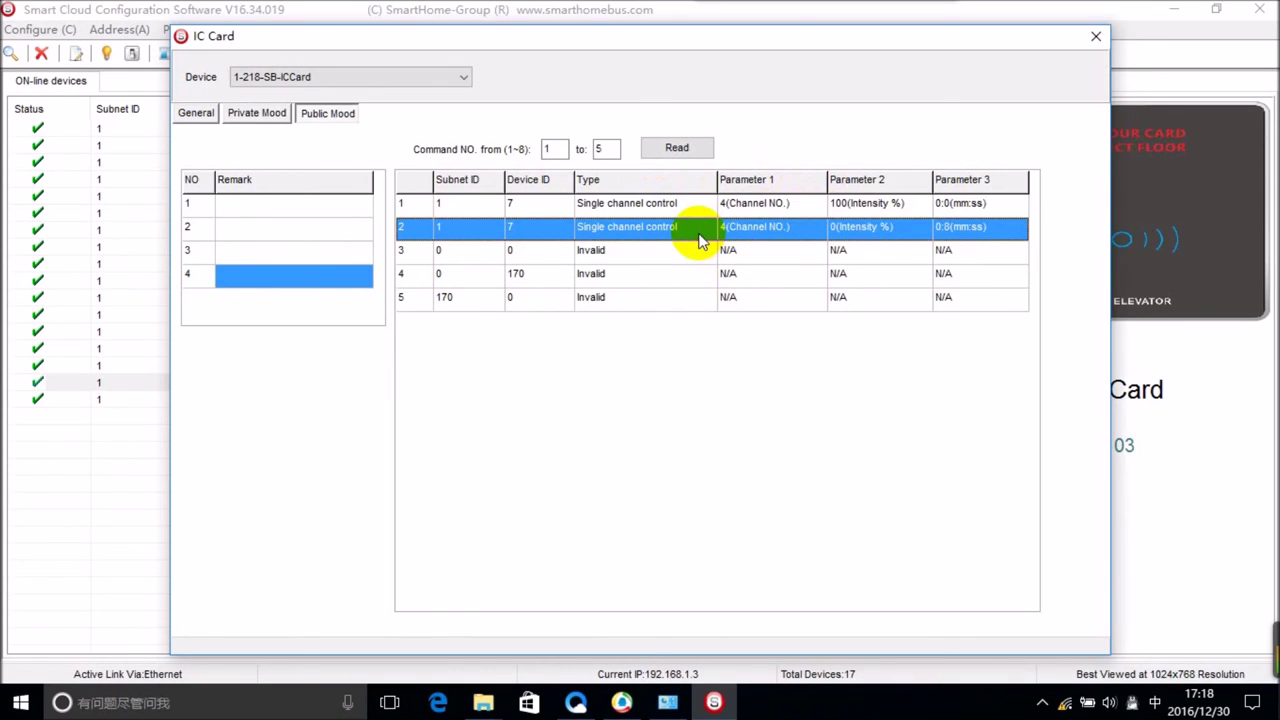
pyautogui.doubleClick(955, 229)
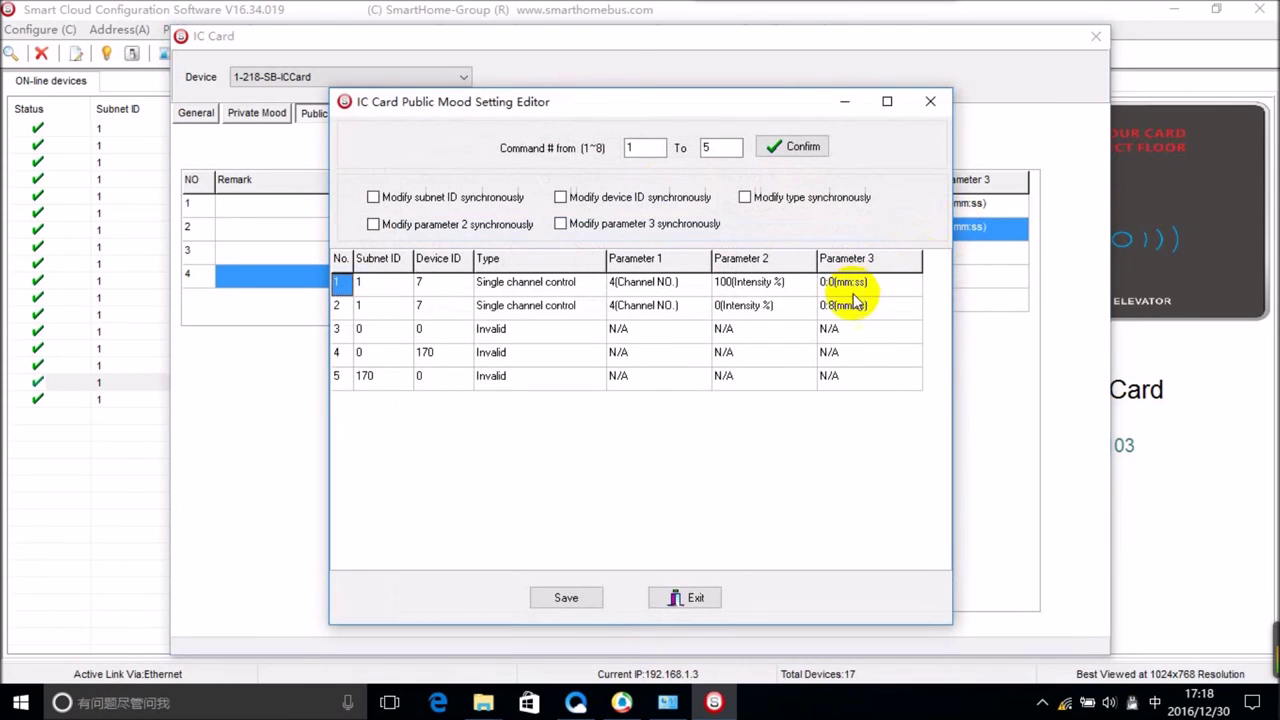
# Step: Set command 2's Parameter 3 time to 00:05, save the public mood, and exit the editor
pyautogui.click(905, 307)
pyautogui.click(823, 311)
pyautogui.write('5')
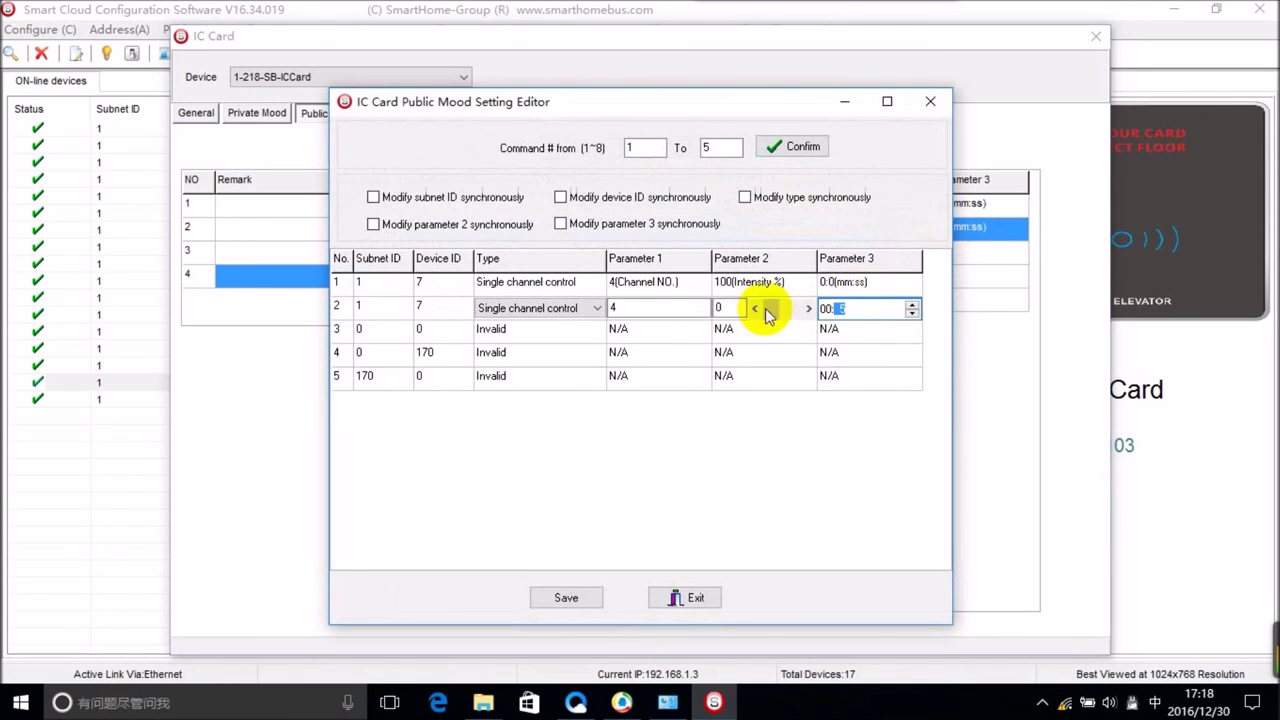
pyautogui.click(566, 597)
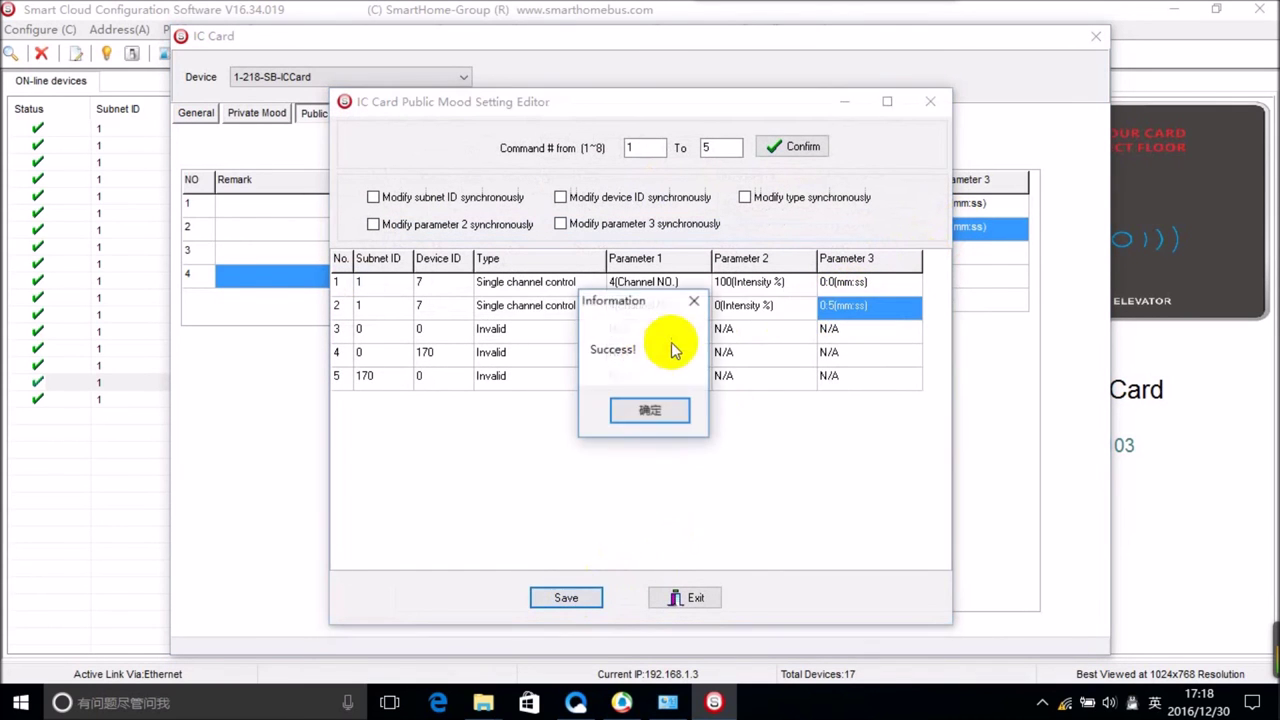
pyautogui.click(652, 408)
pyautogui.click(690, 598)
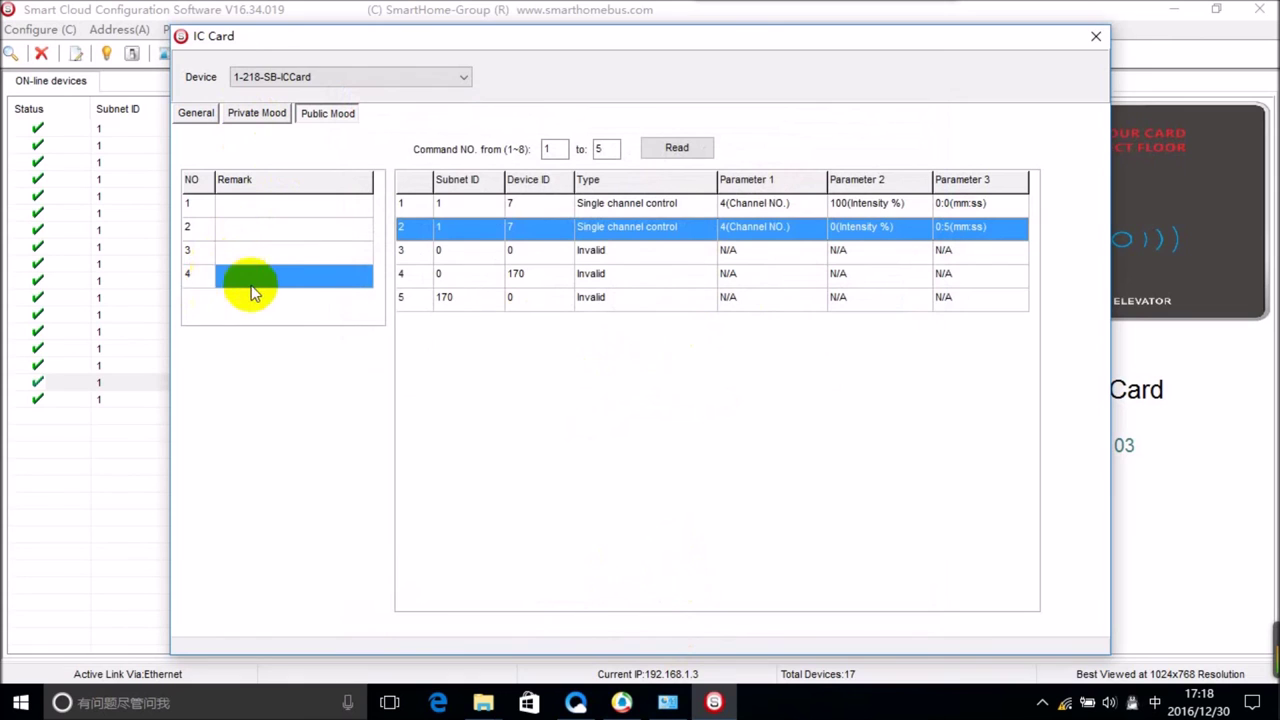
# Step: Review the Private Mood table listing moods 1–20, with slave IDs 2 and 3 for moods 1 and 2
pyautogui.click(255, 115)
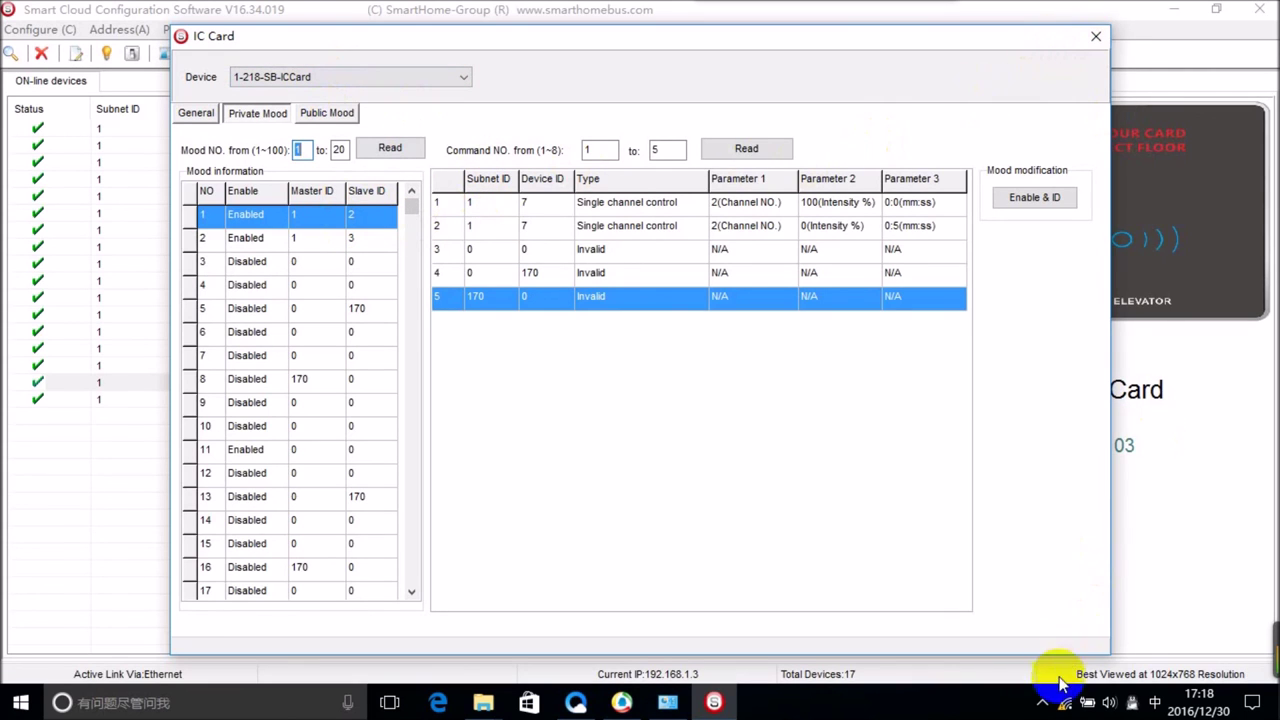
pyautogui.click(1042, 703)
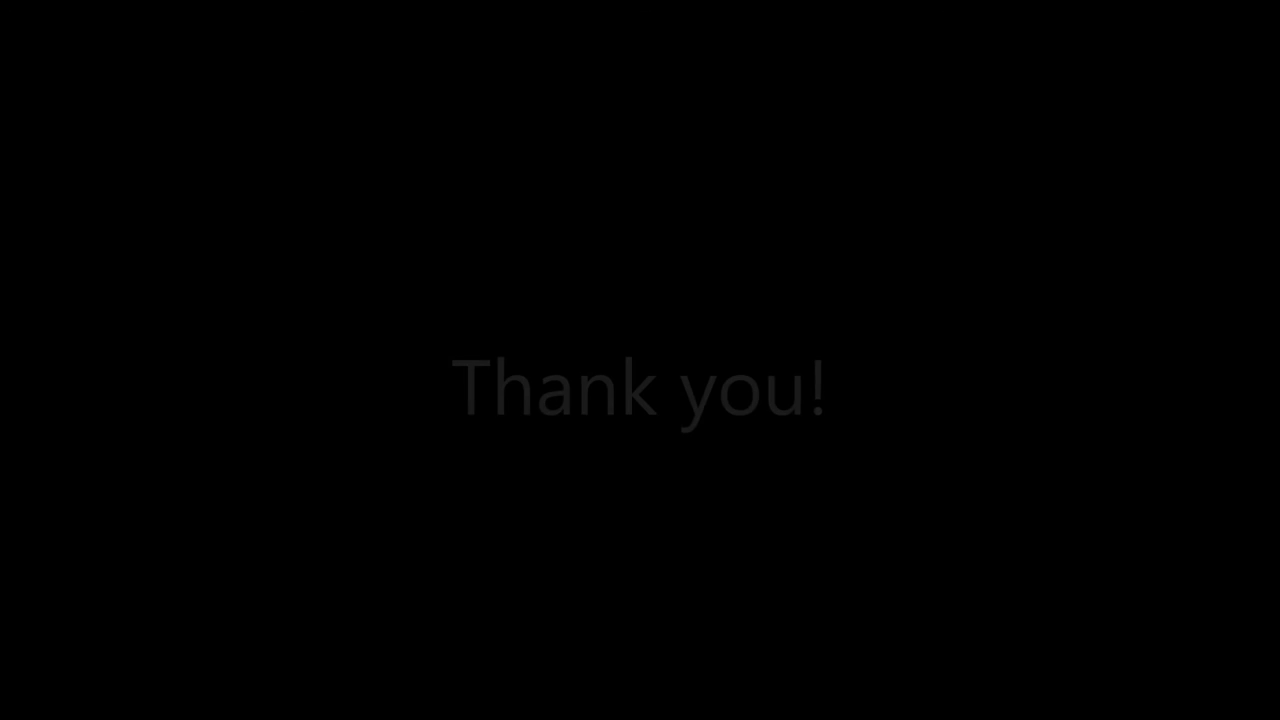